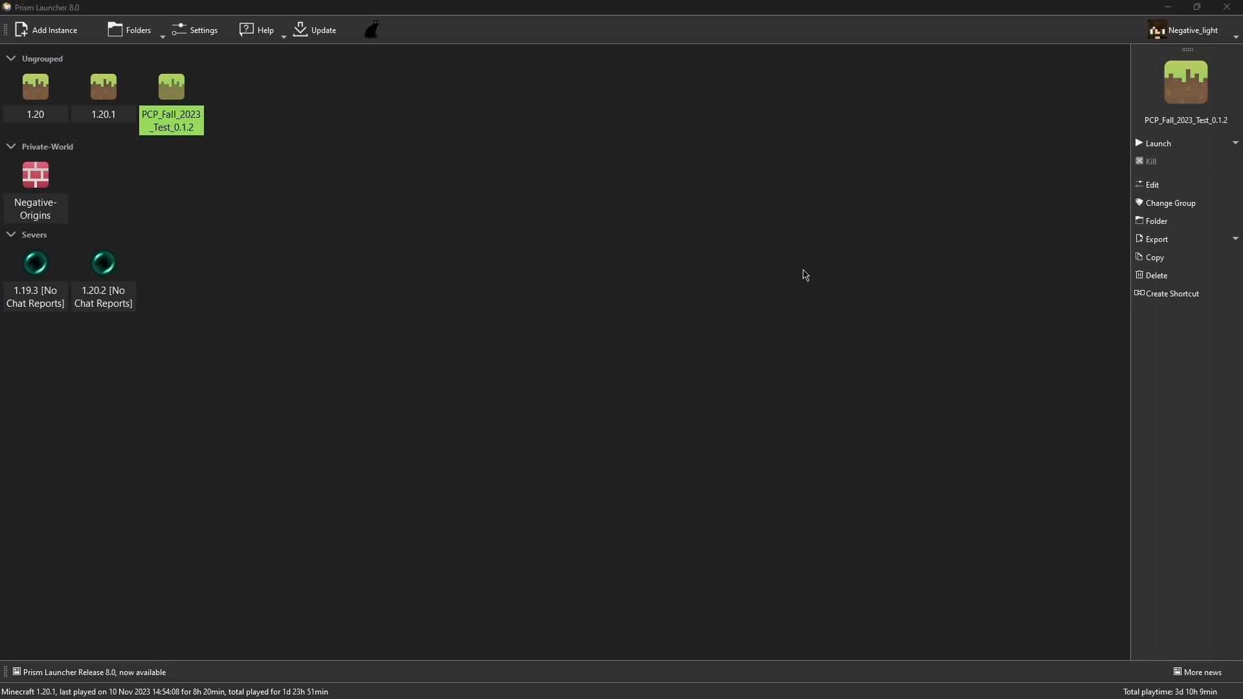
- Start a new instance, browse the FTB Legacy, Technic, CurseForge and Modrinth modpack sources, and search Modrinth for "Negative"
left_click(446, 269)
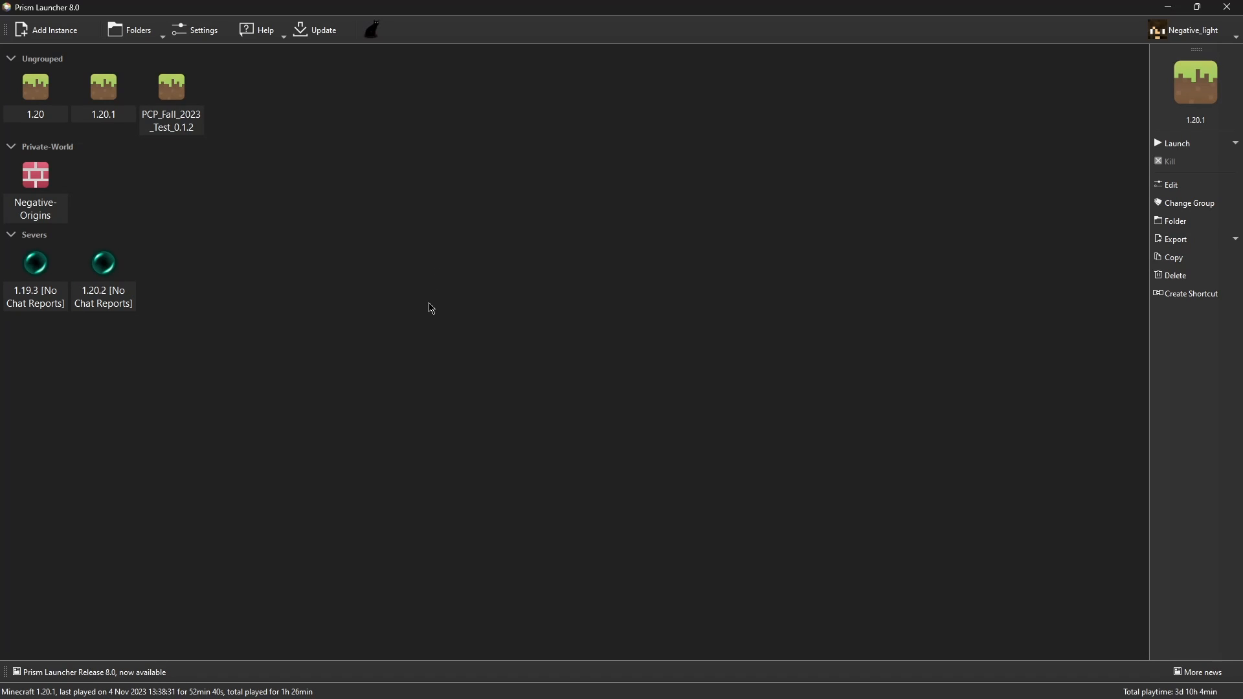
left_click(76, 35)
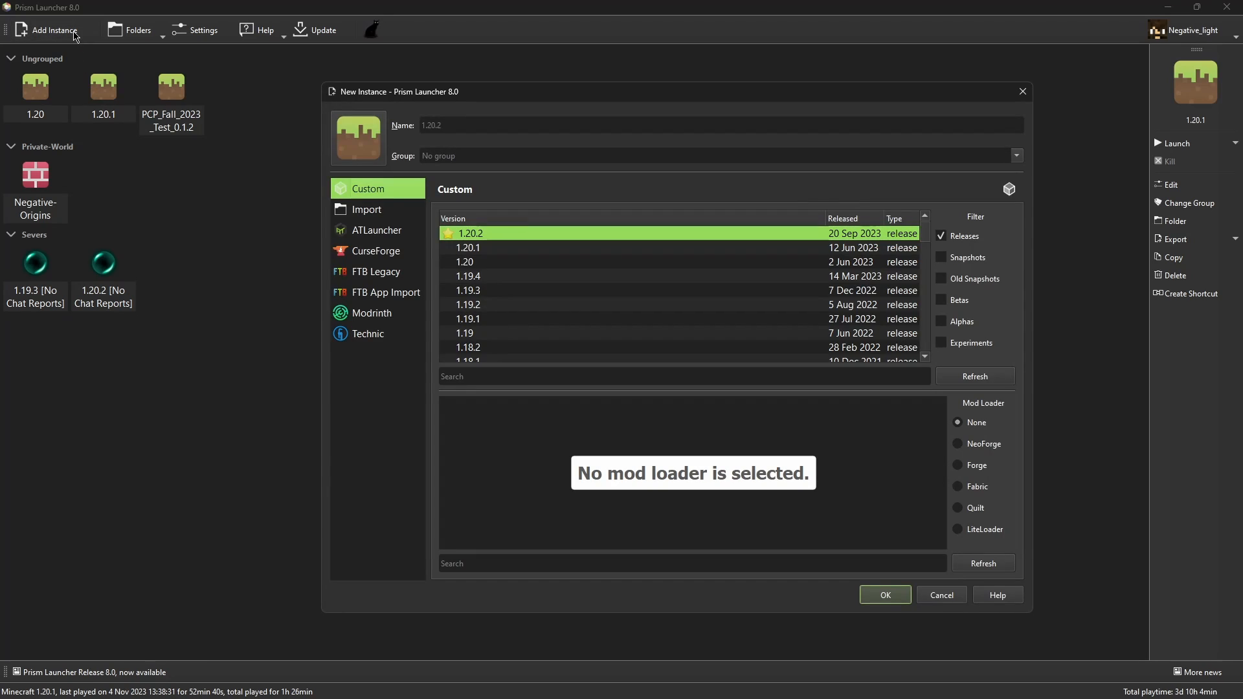
left_click(388, 317)
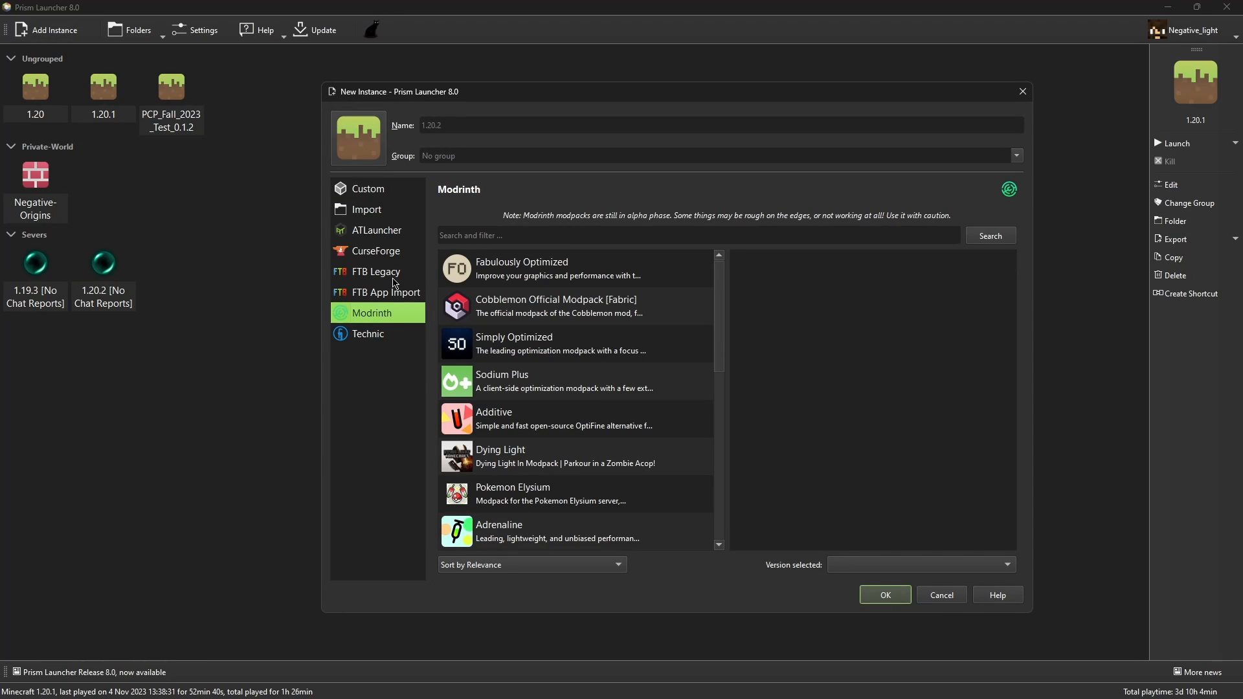
left_click(393, 278)
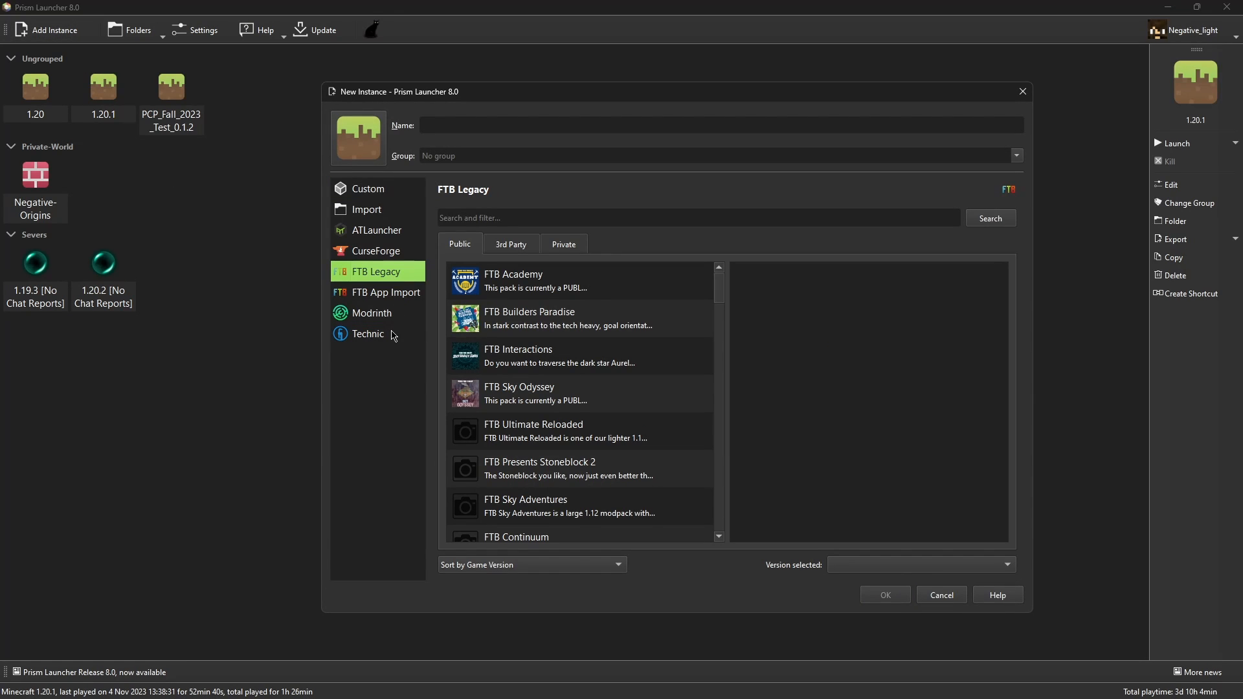
left_click(393, 334)
left_click(404, 250)
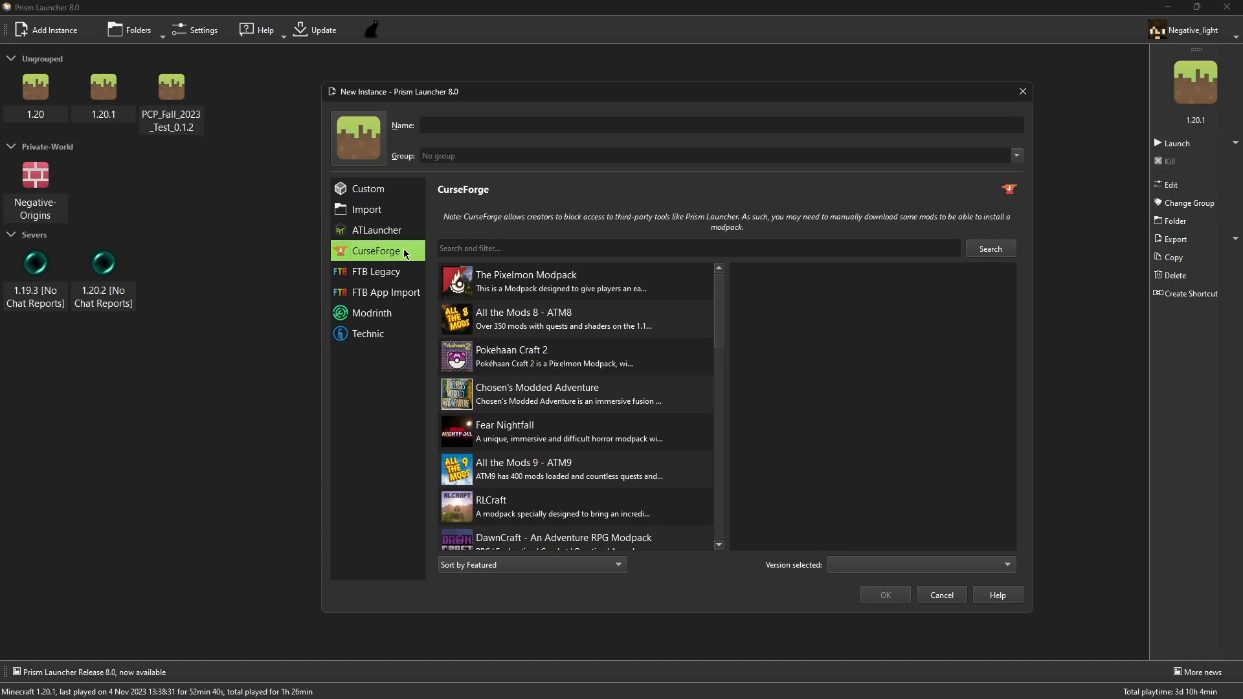
left_click(398, 312)
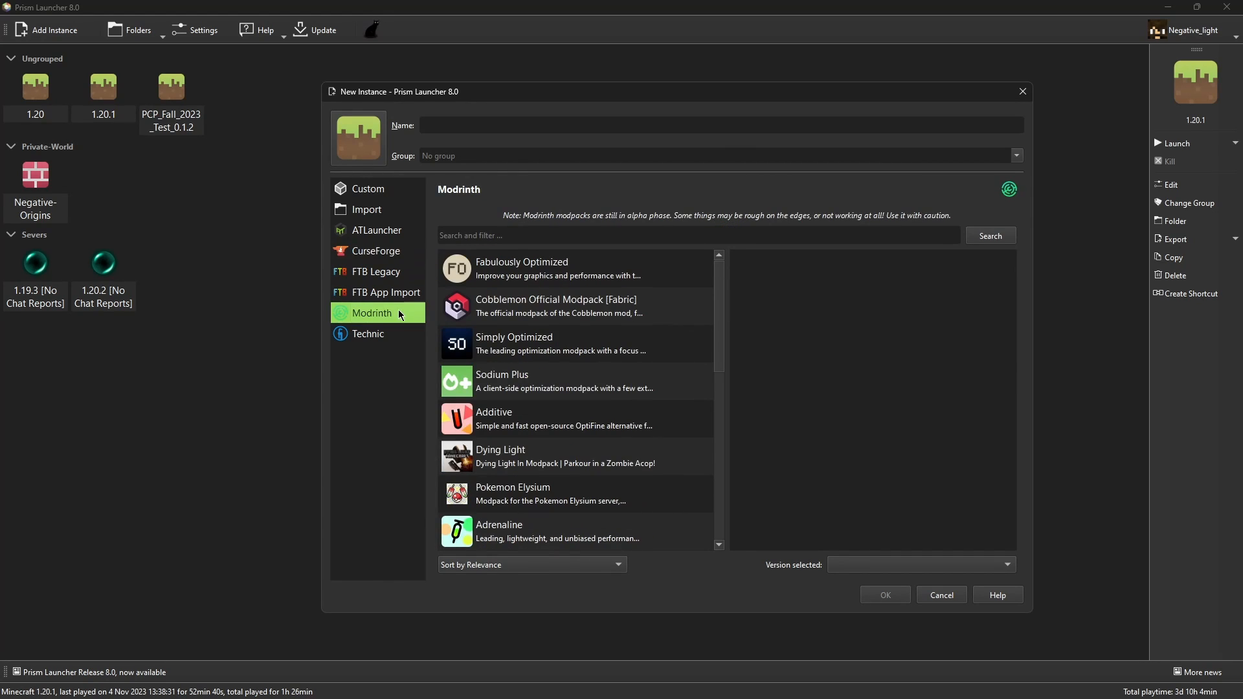
left_click(504, 237)
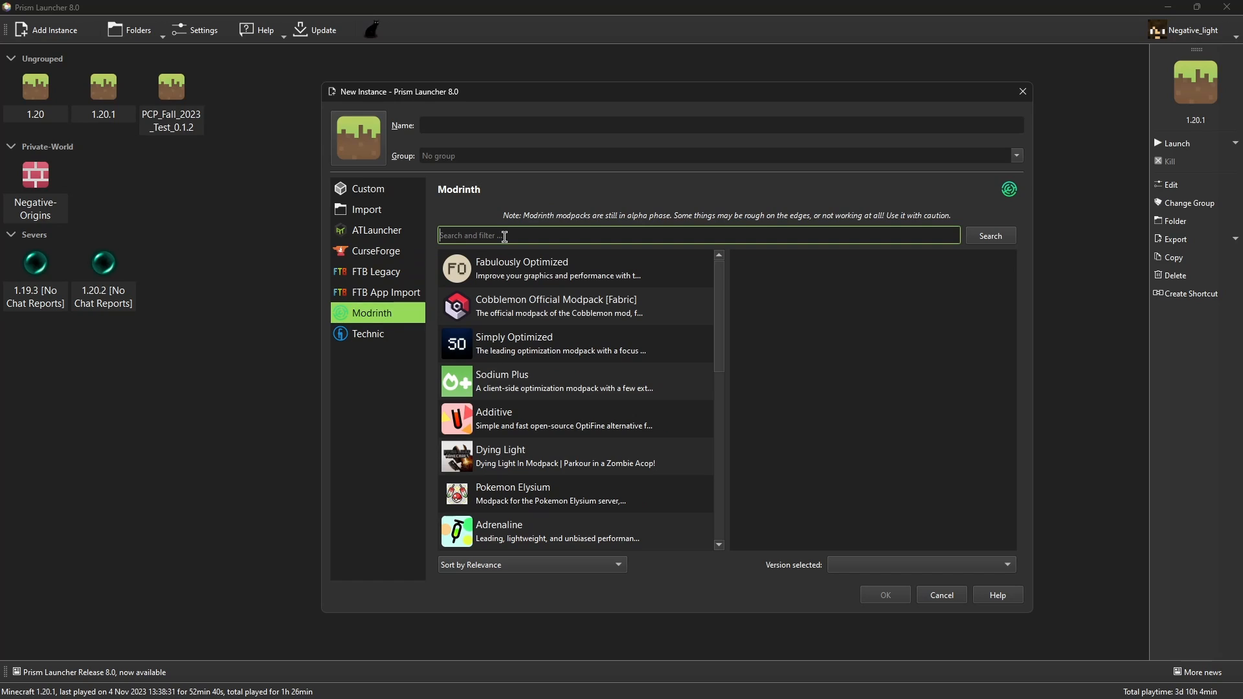
type("Negative")
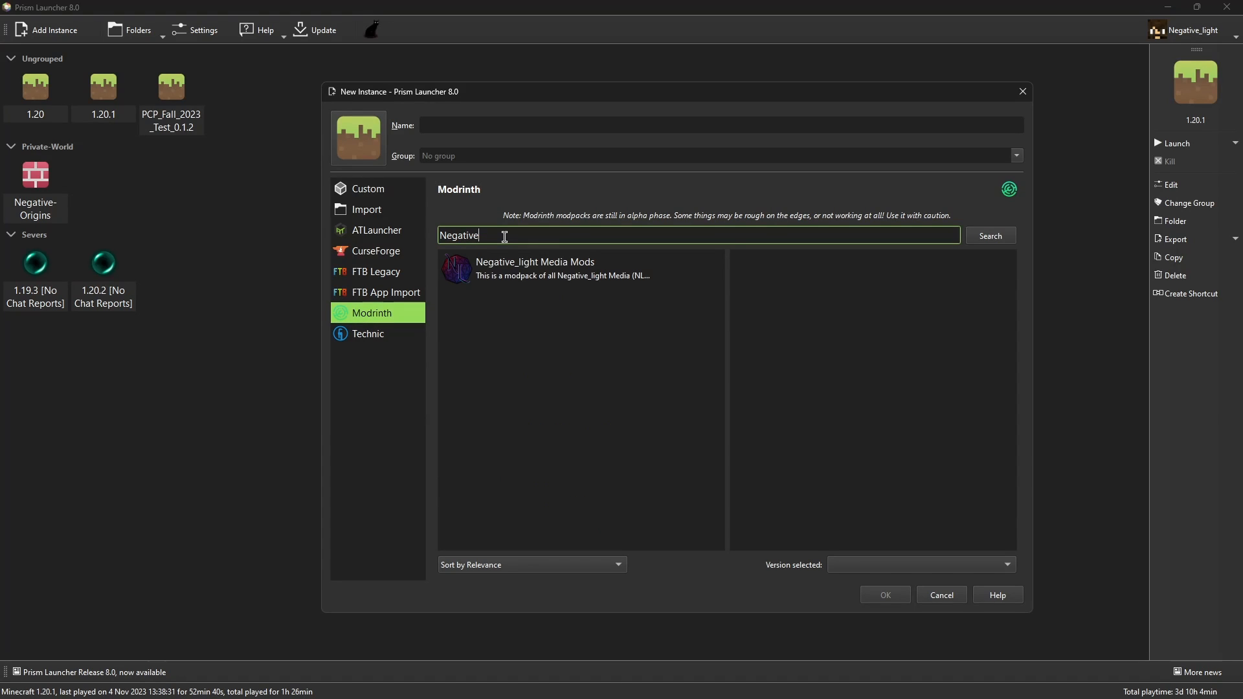
- Create a custom Minecraft 1.20.2 instance named "Tutorial" with the Fabric 0.14.24 mod loader
left_click(403, 190)
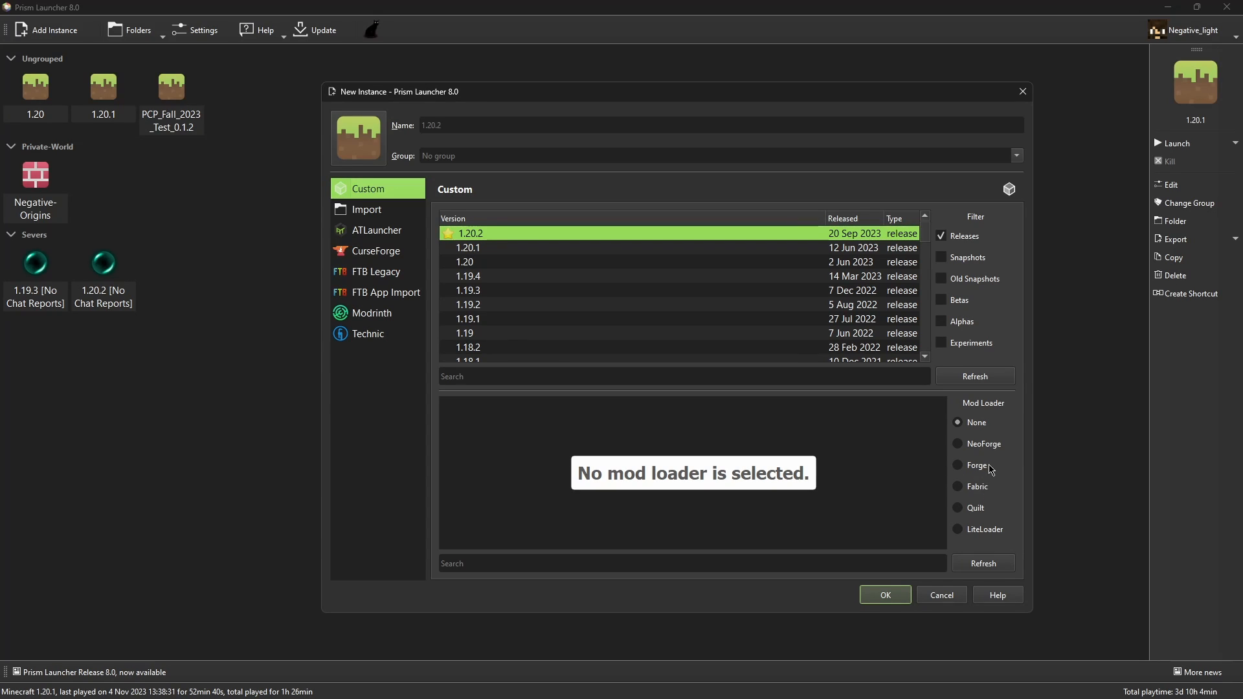
left_click(980, 488)
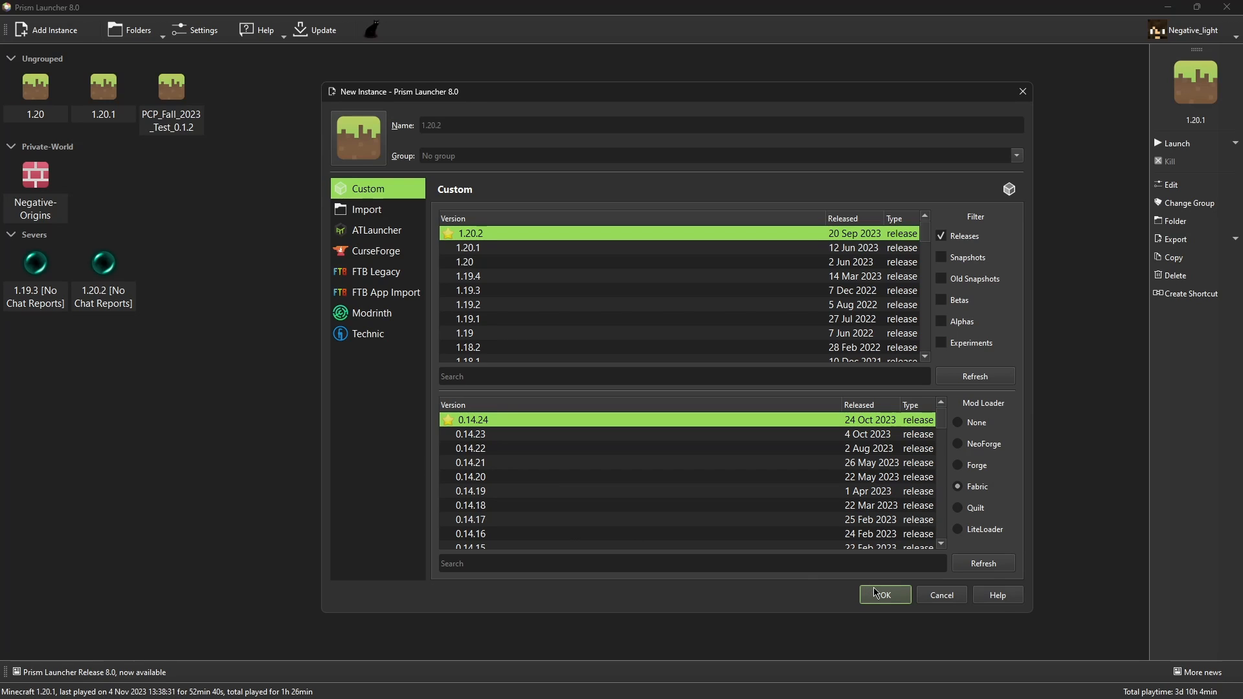
left_click(532, 124)
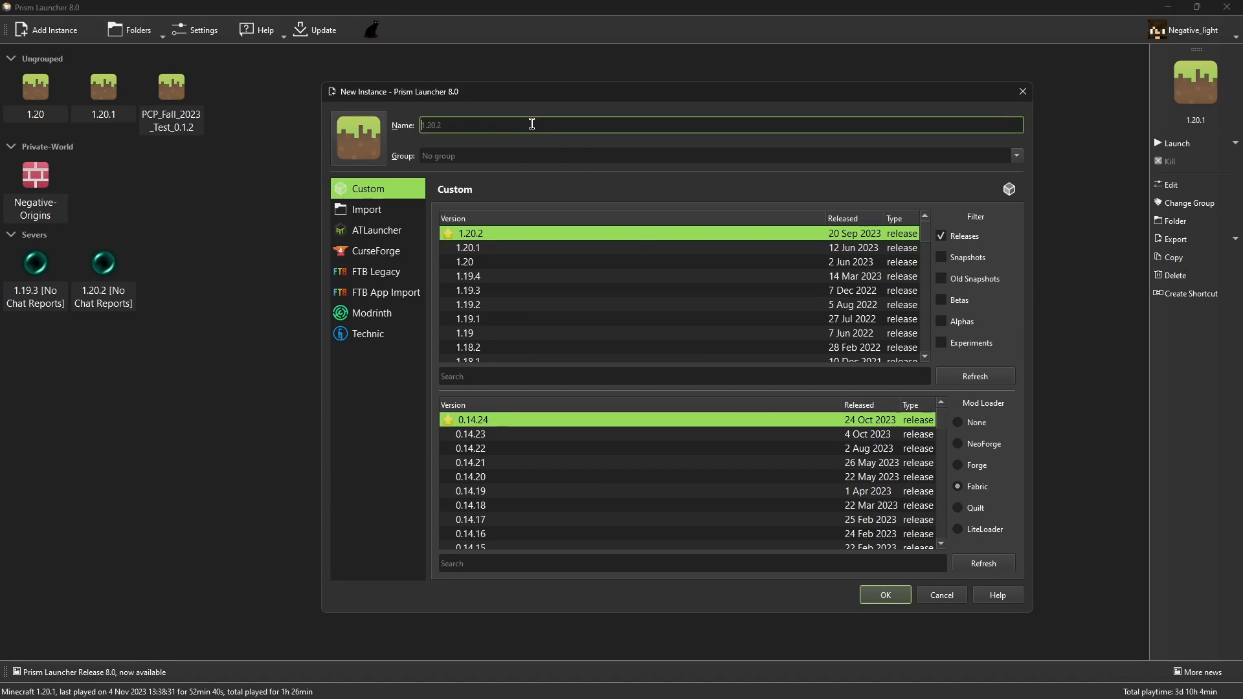
type("Tutorial")
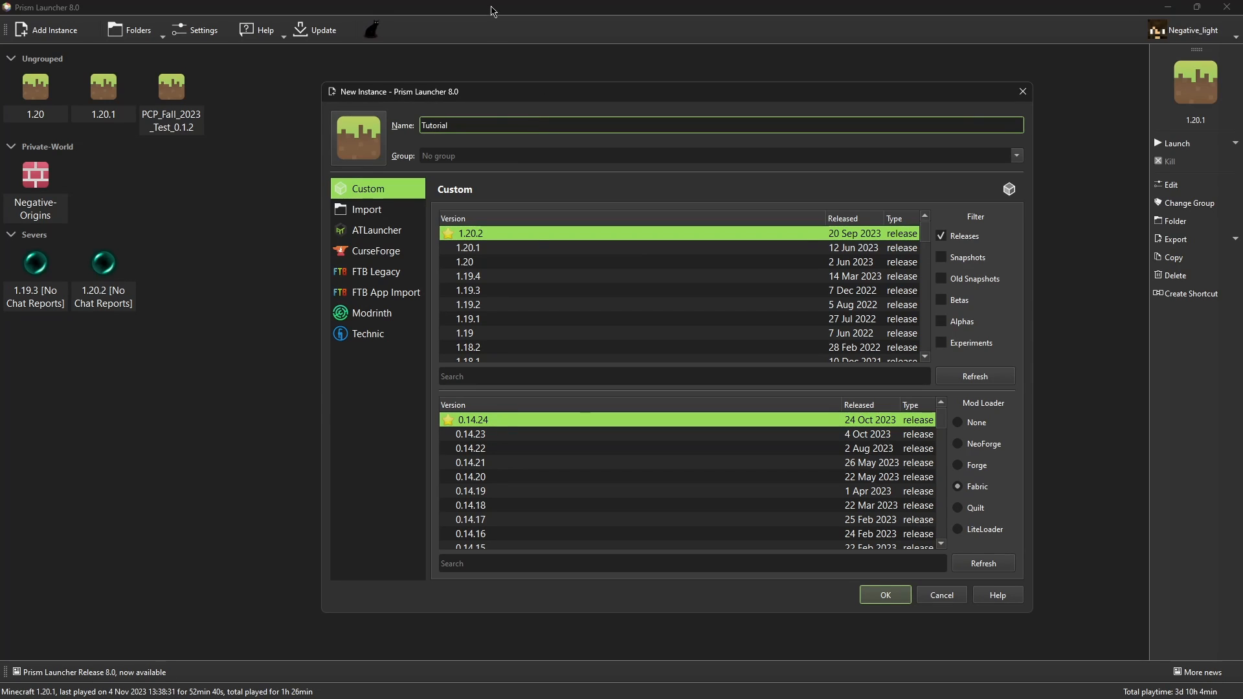
left_click(873, 600)
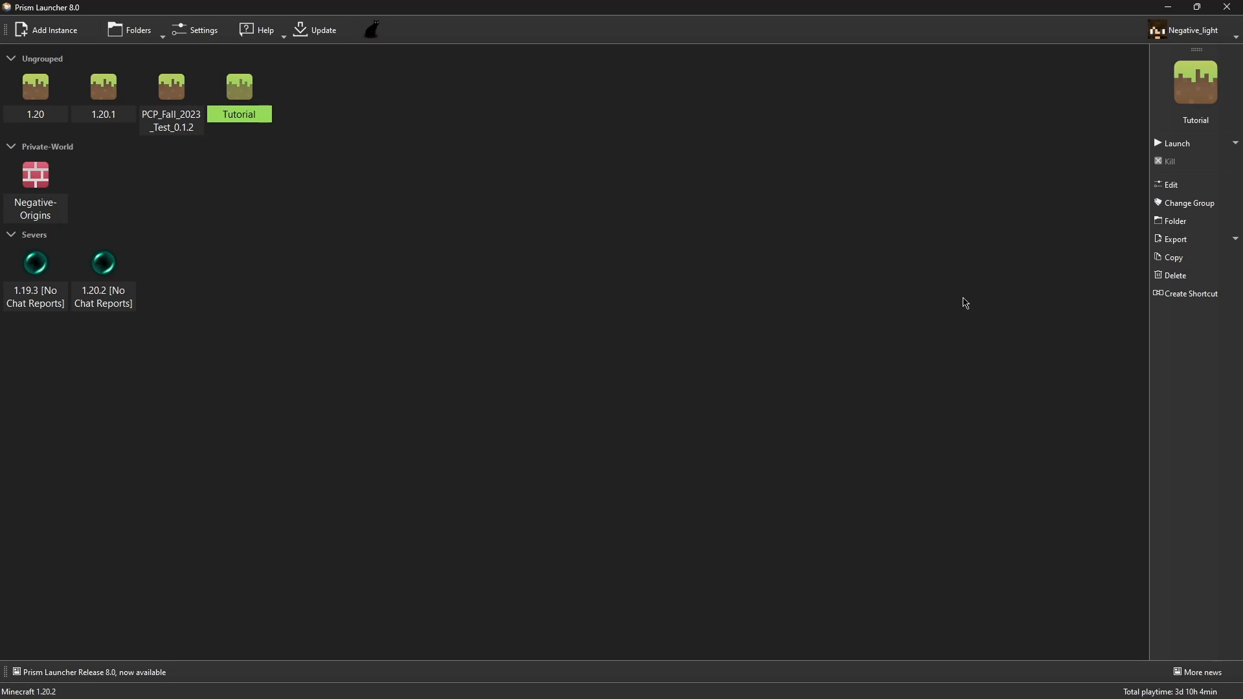
- Open the mod downloads for the Tutorial instance and mark Fabric API 0.90.7+1.20.2 from Modrinth for download
left_click(1187, 188)
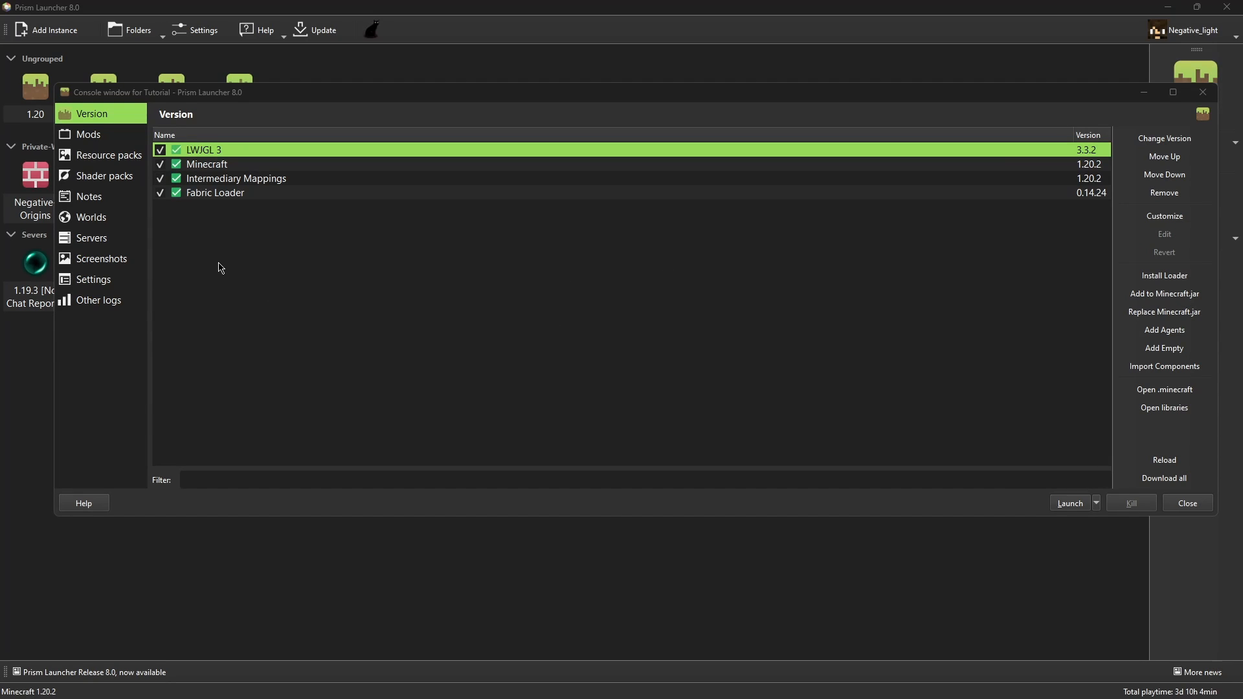
left_click(116, 138)
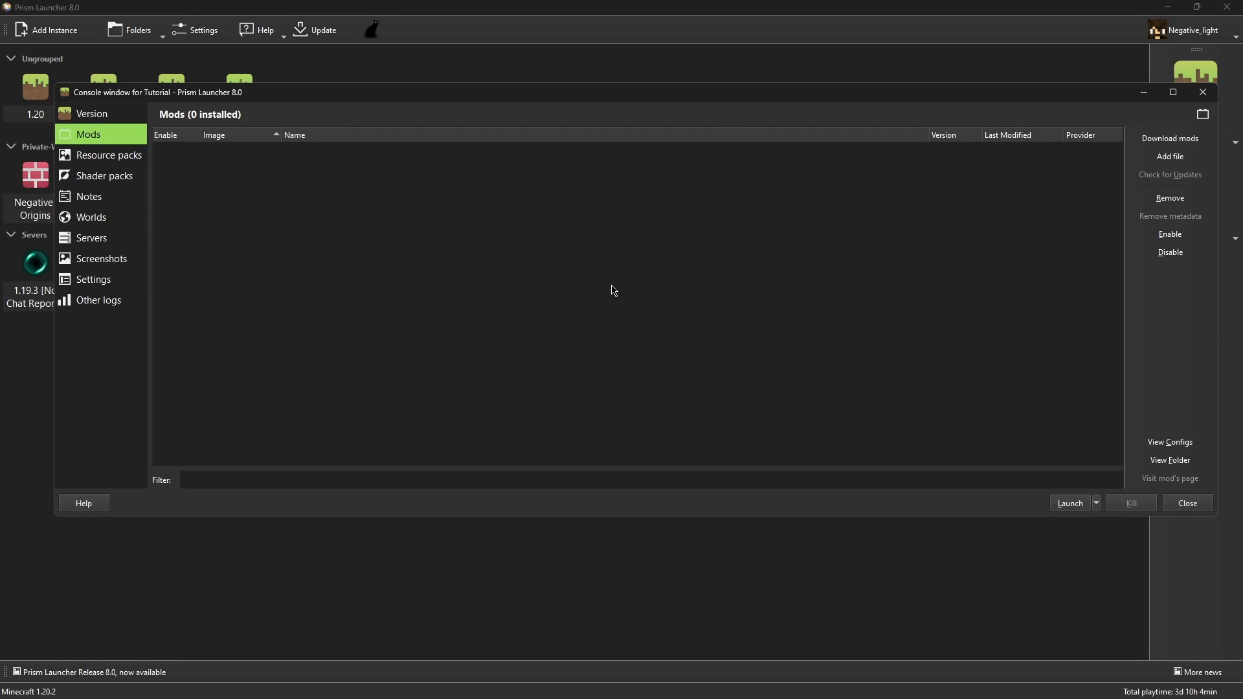
left_click(1172, 161)
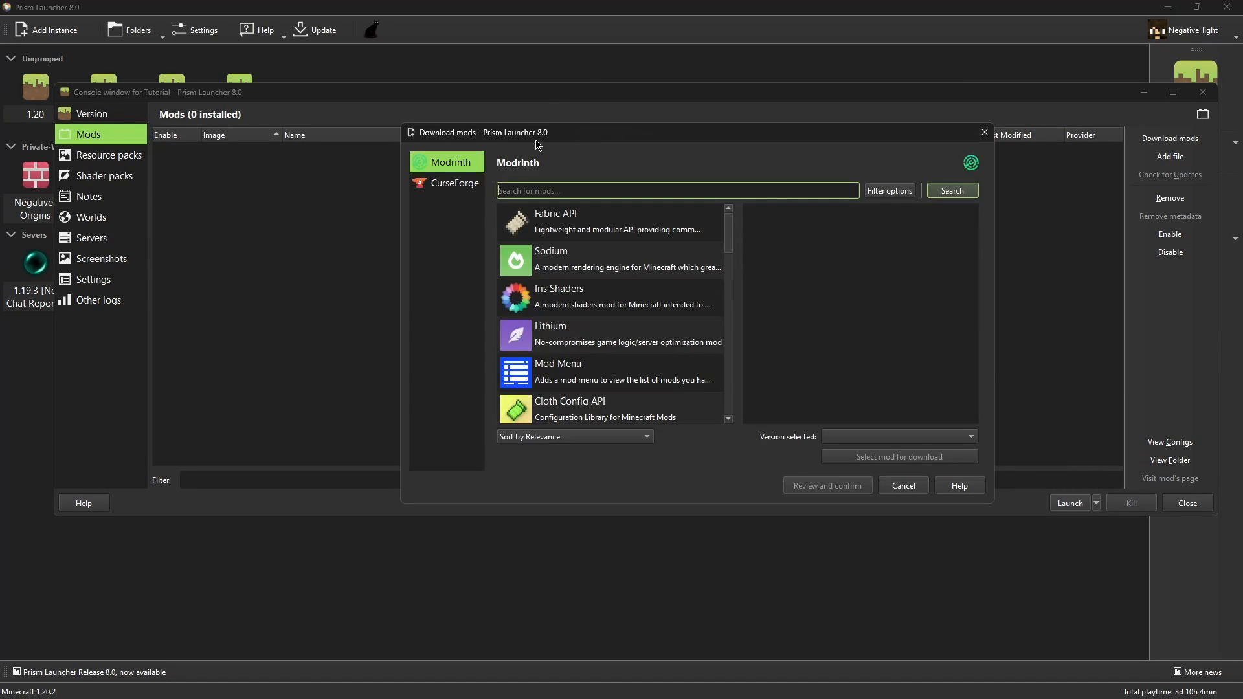
left_click(455, 183)
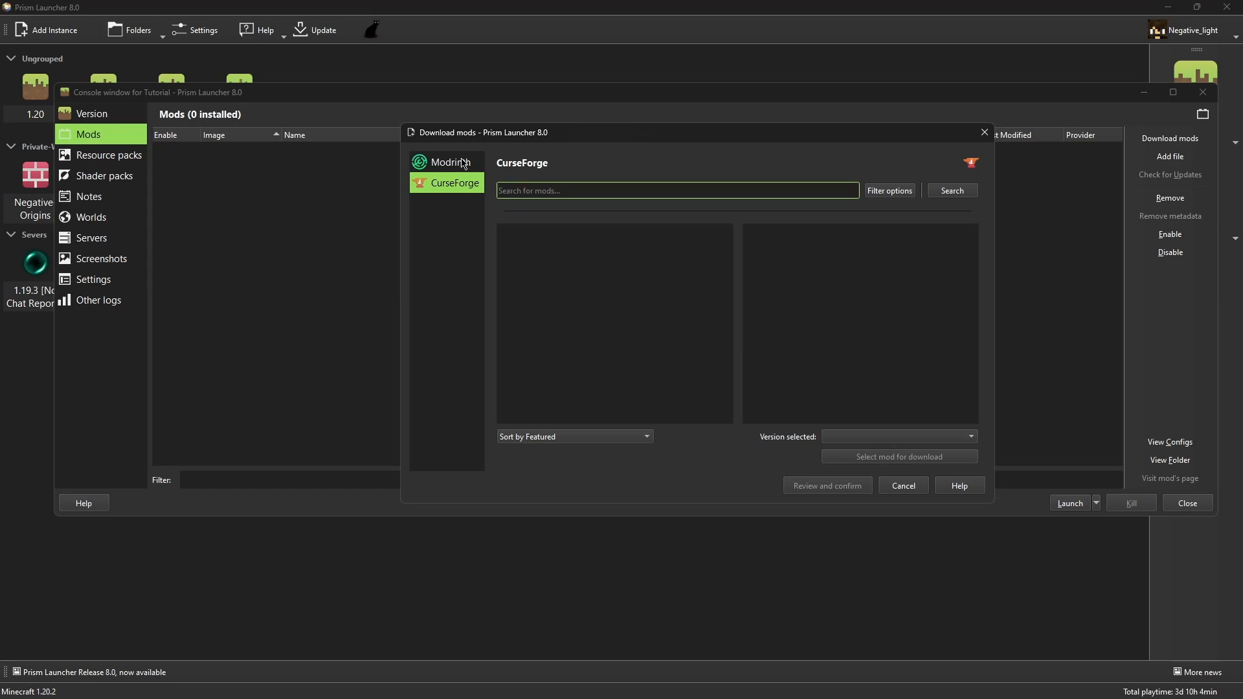
left_click(464, 163)
left_click(457, 183)
left_click(459, 164)
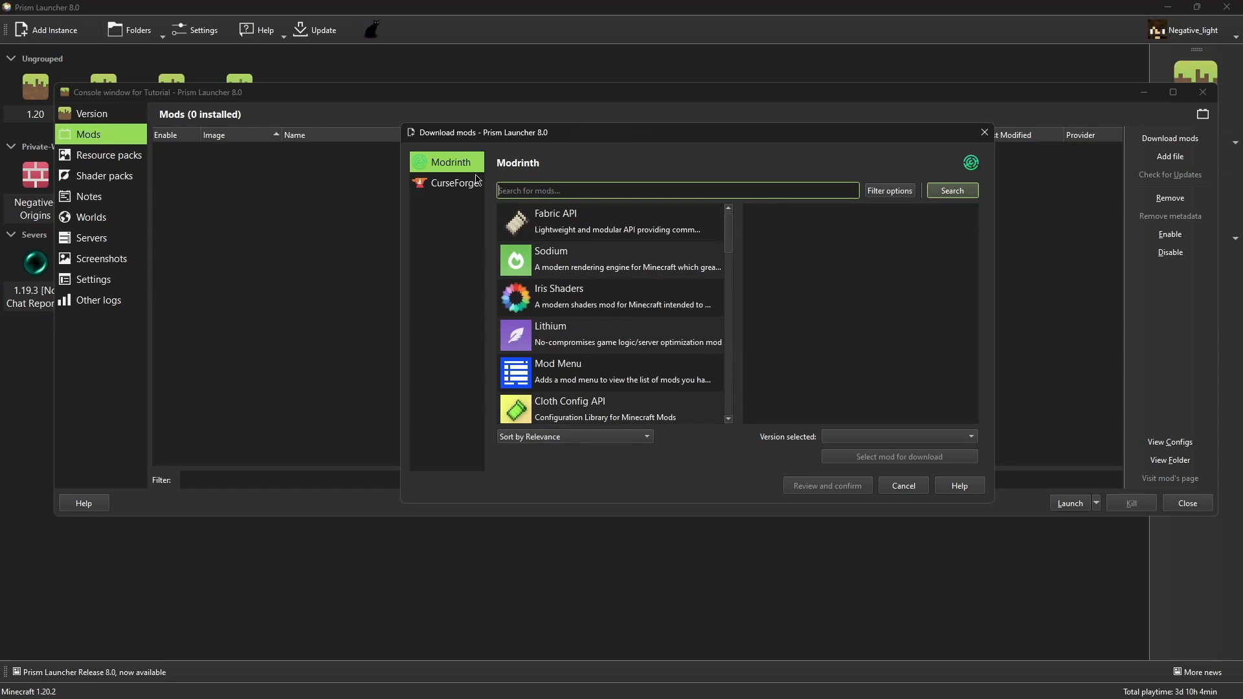
left_click(581, 217)
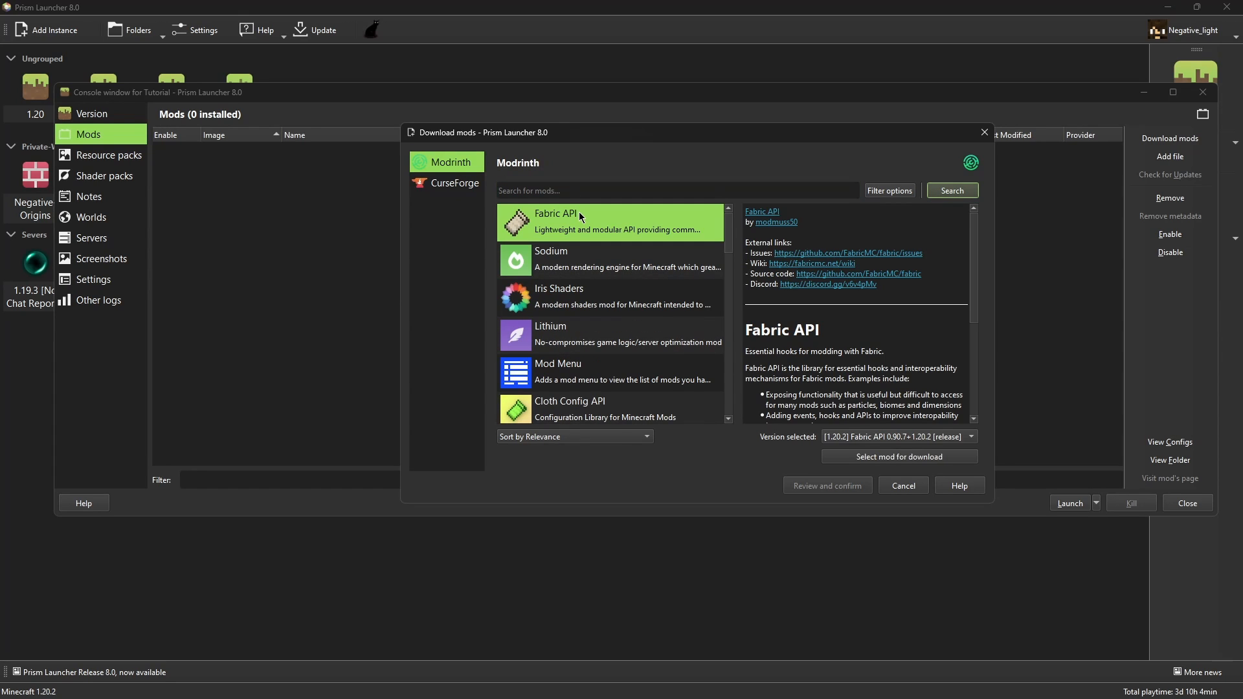
left_click(895, 459)
- Search CurseForge mods for "empowered" and mark Empowered Pathways for download
left_click(473, 185)
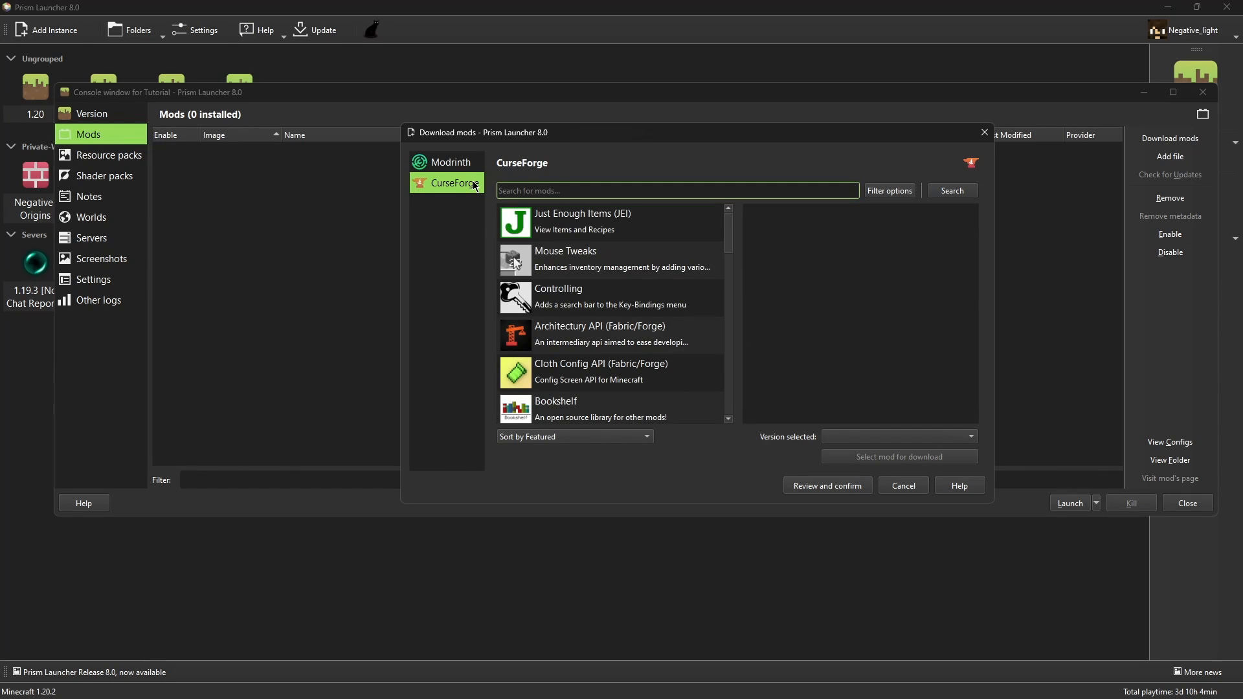
type("empowered")
left_click(535, 275)
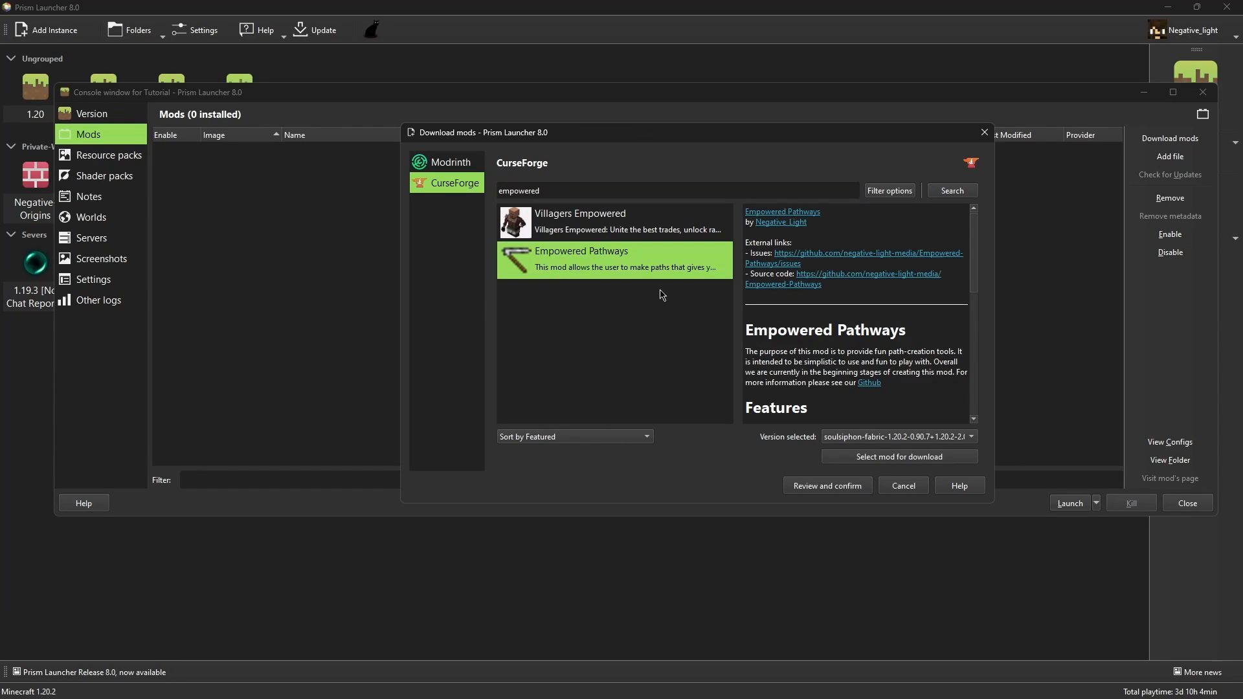
left_click(861, 463)
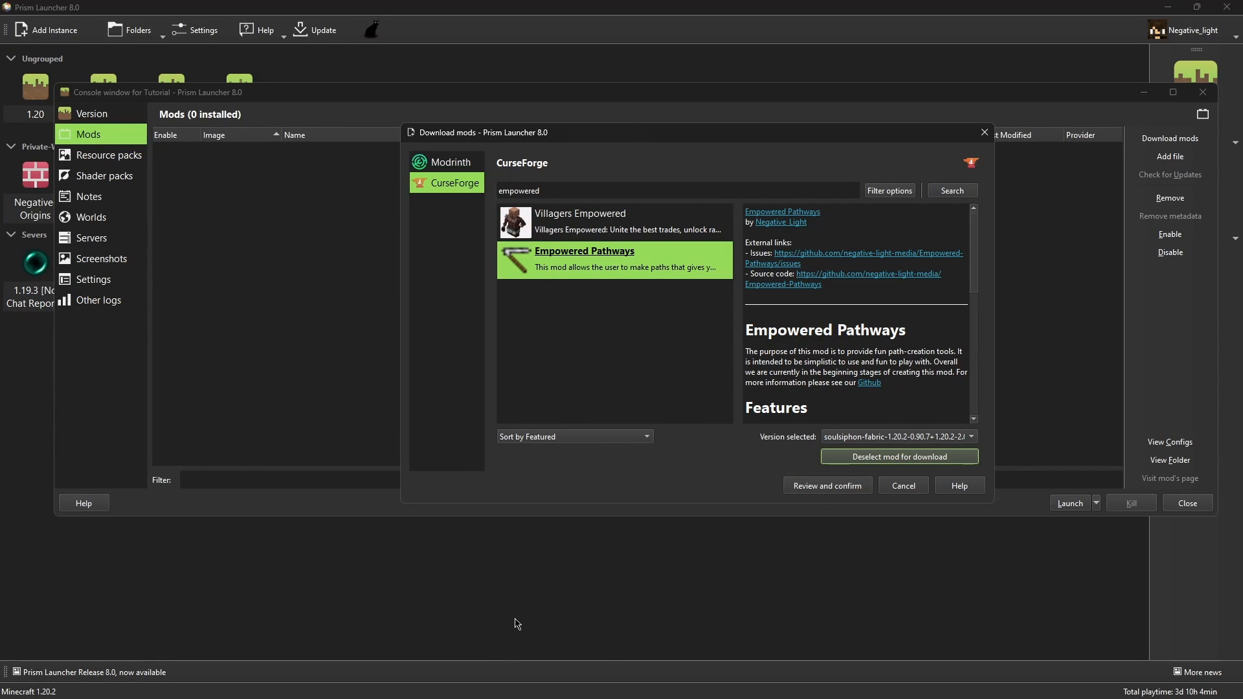
- Review the file details of Empowered Pathways and Fabric API, and confirm downloading both mods
left_click(824, 486)
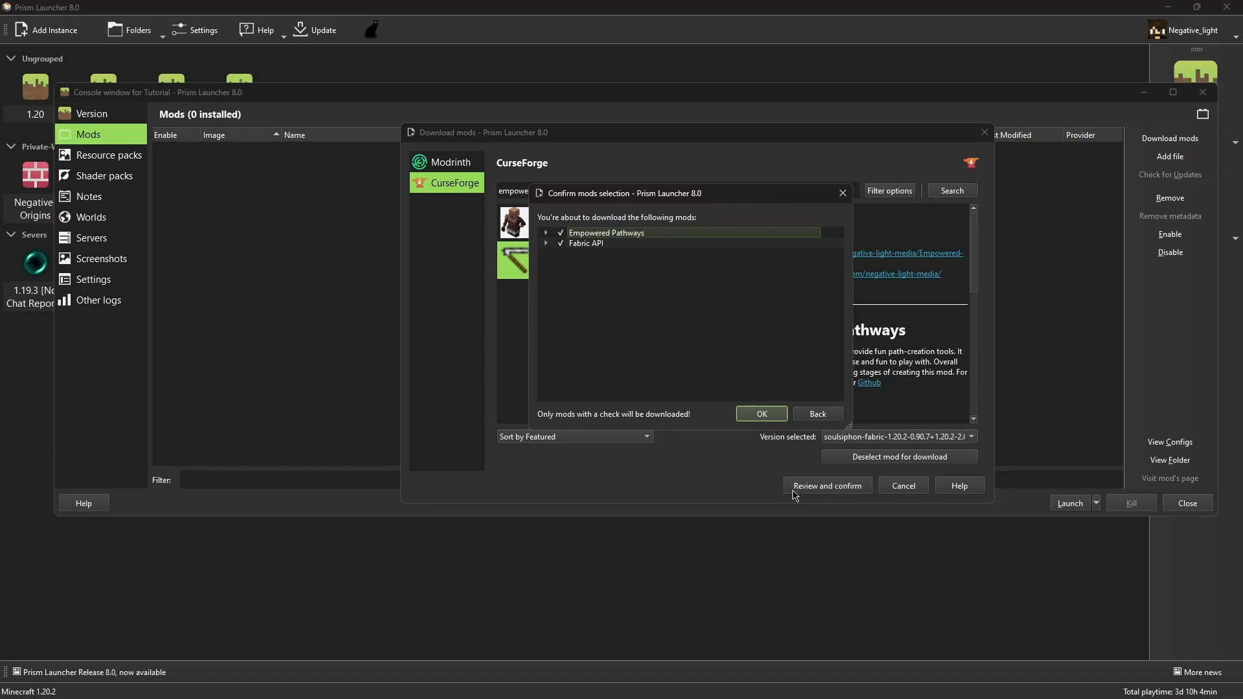
left_click(545, 232)
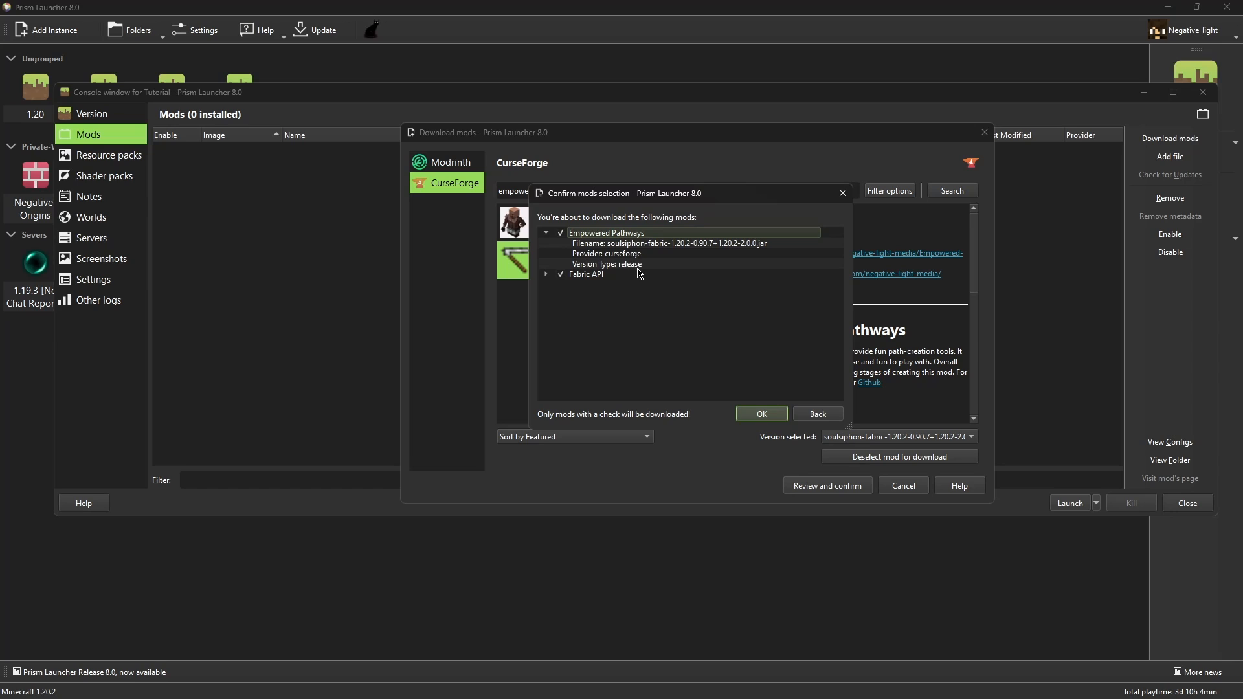
left_click(546, 276)
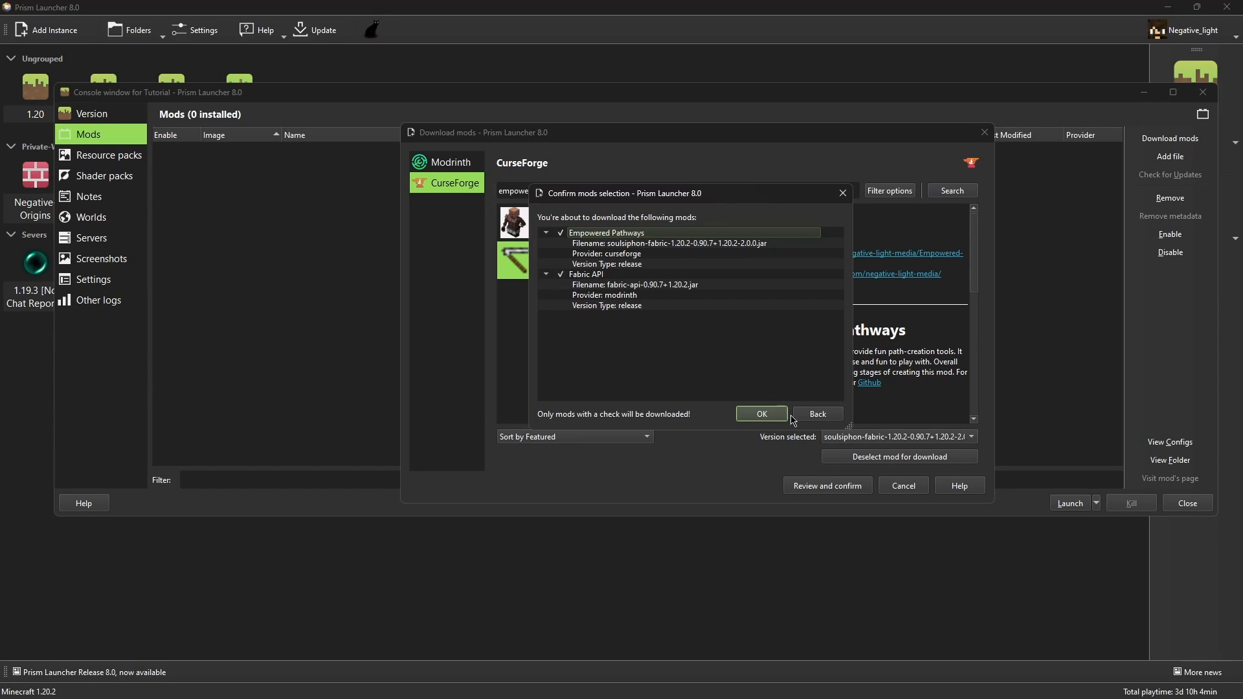
left_click(762, 414)
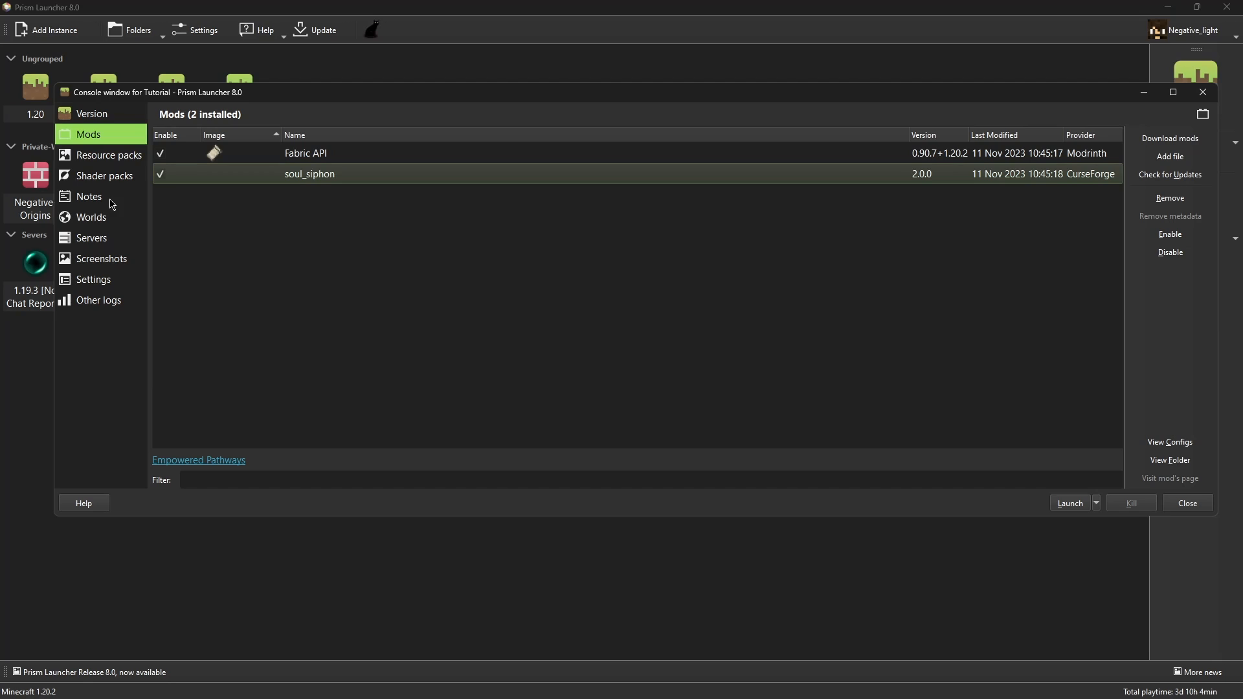
- Browse the shader packs offered on Modrinth and CurseForge, and close the shader download without choosing one
left_click(125, 176)
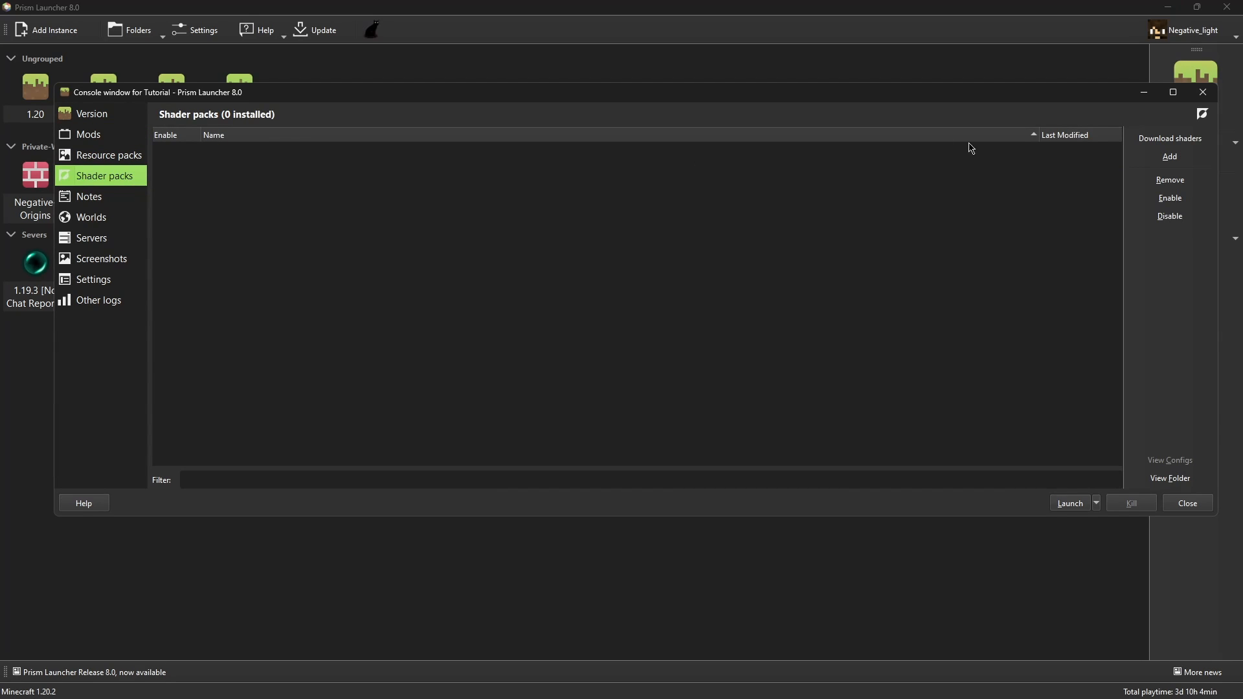
left_click(1170, 137)
scroll(550, 261, "down", 5)
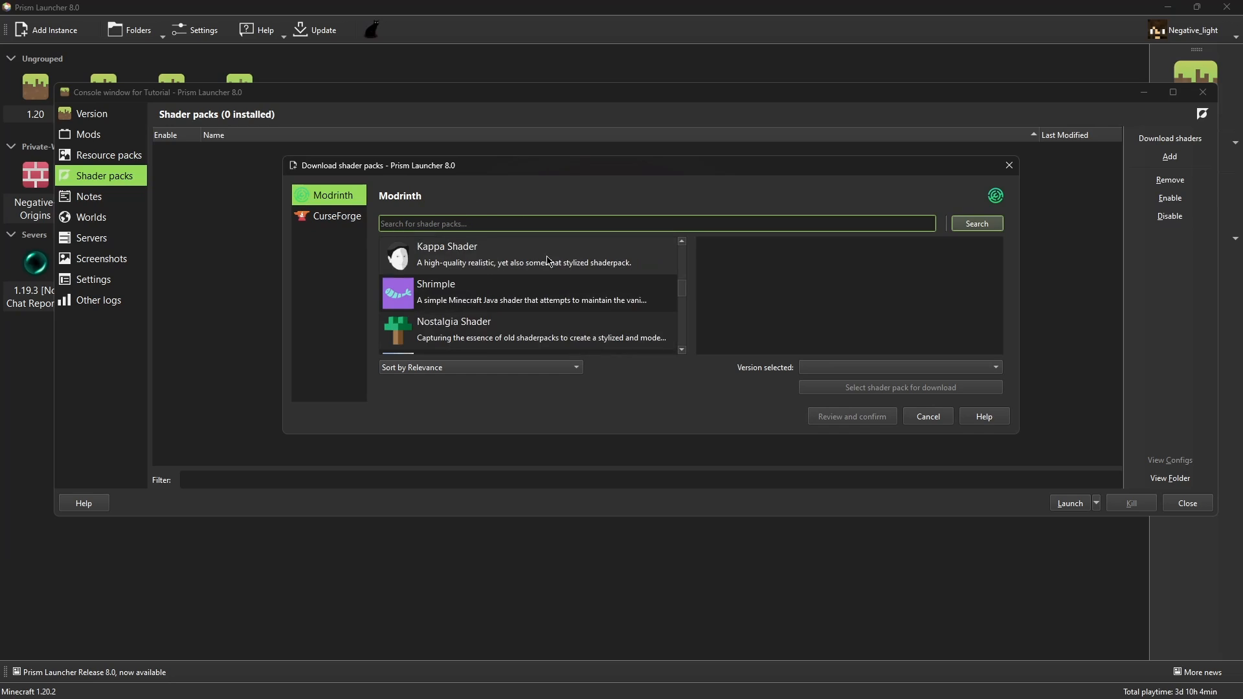
scroll(565, 314, "up", 10)
left_click(347, 219)
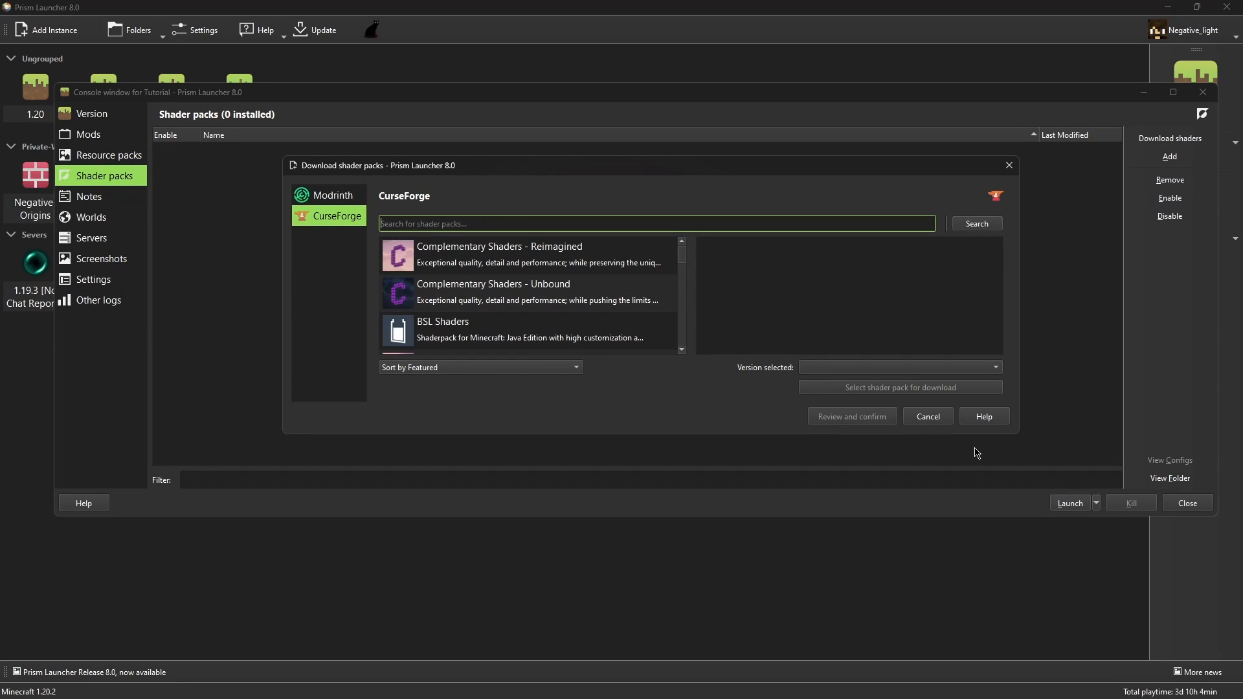
left_click(929, 421)
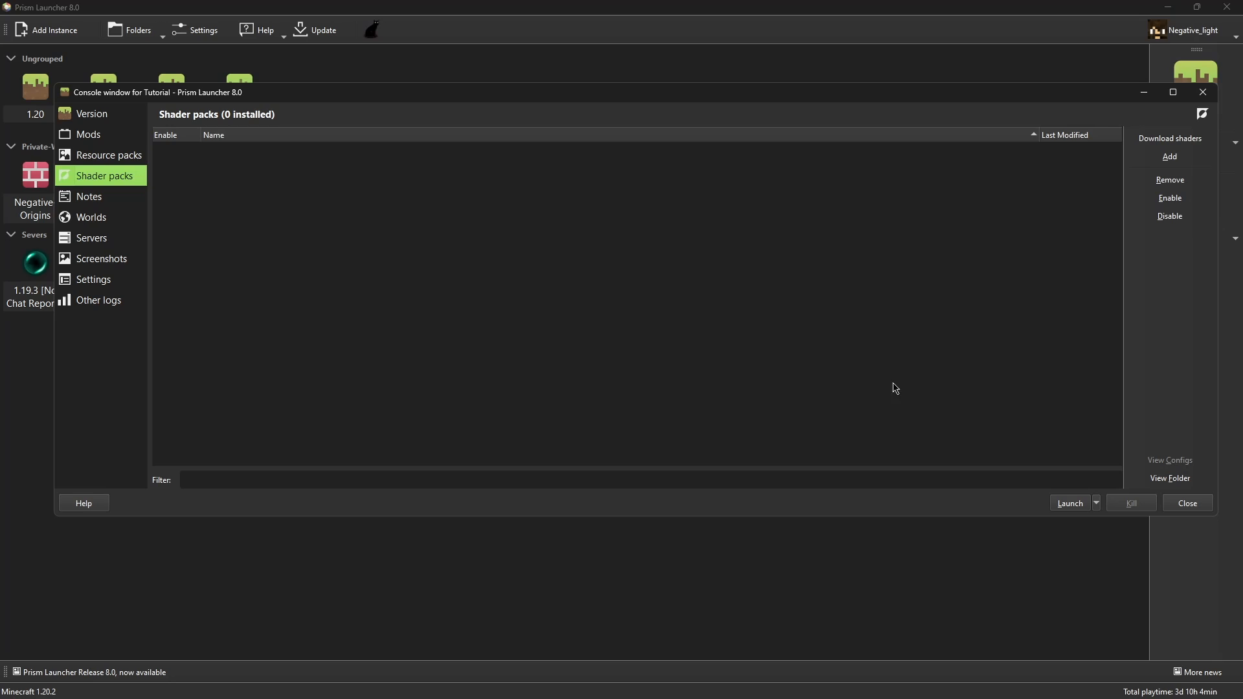
- Download the Redstone Tweaks 1.5 resource pack from Modrinth into the Tutorial instance and launch the instance
left_click(126, 159)
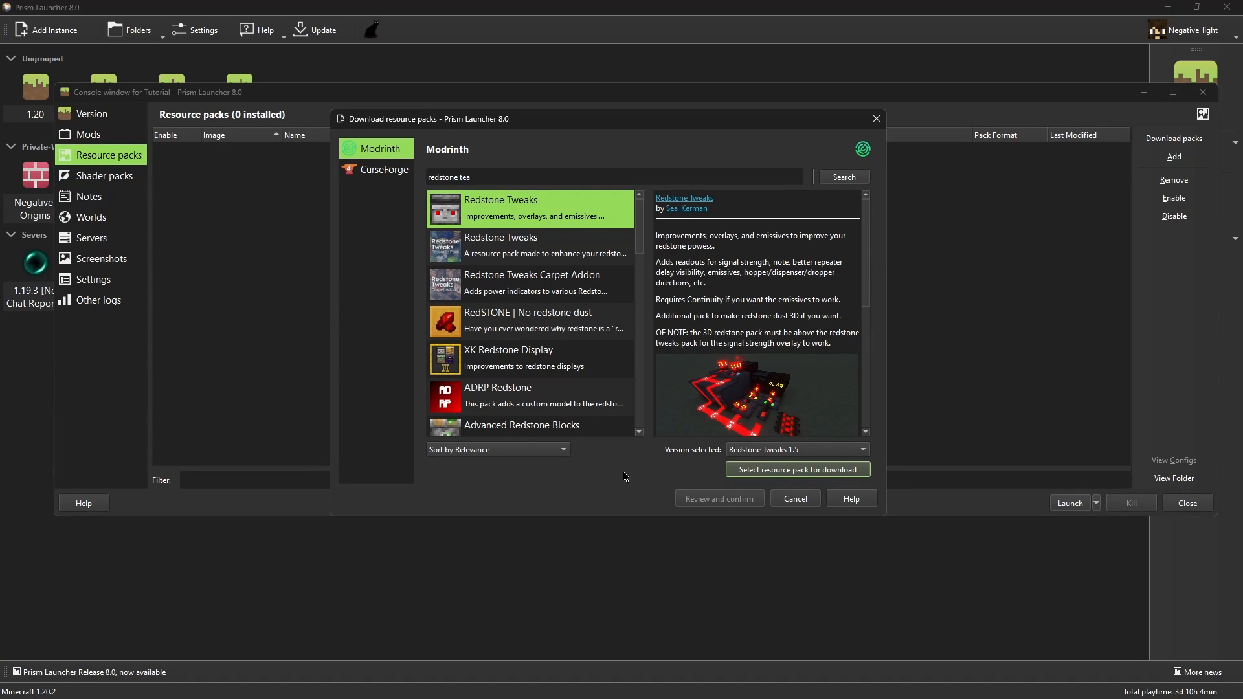
left_click(824, 474)
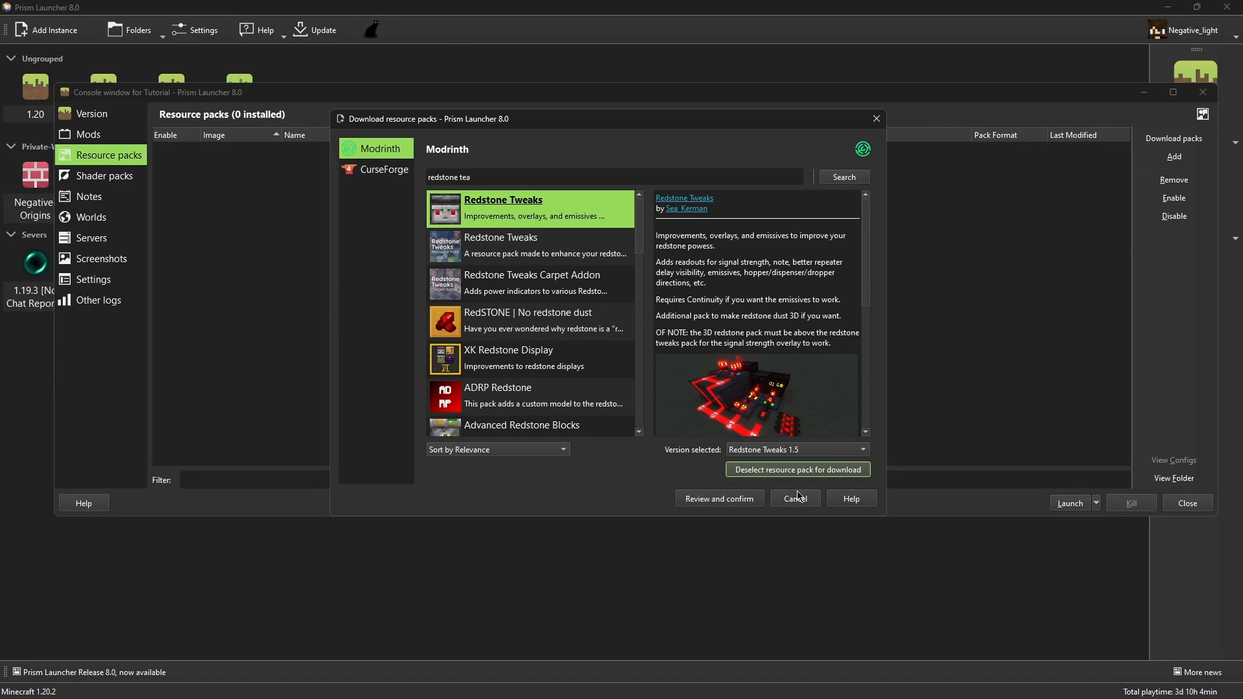
left_click(754, 501)
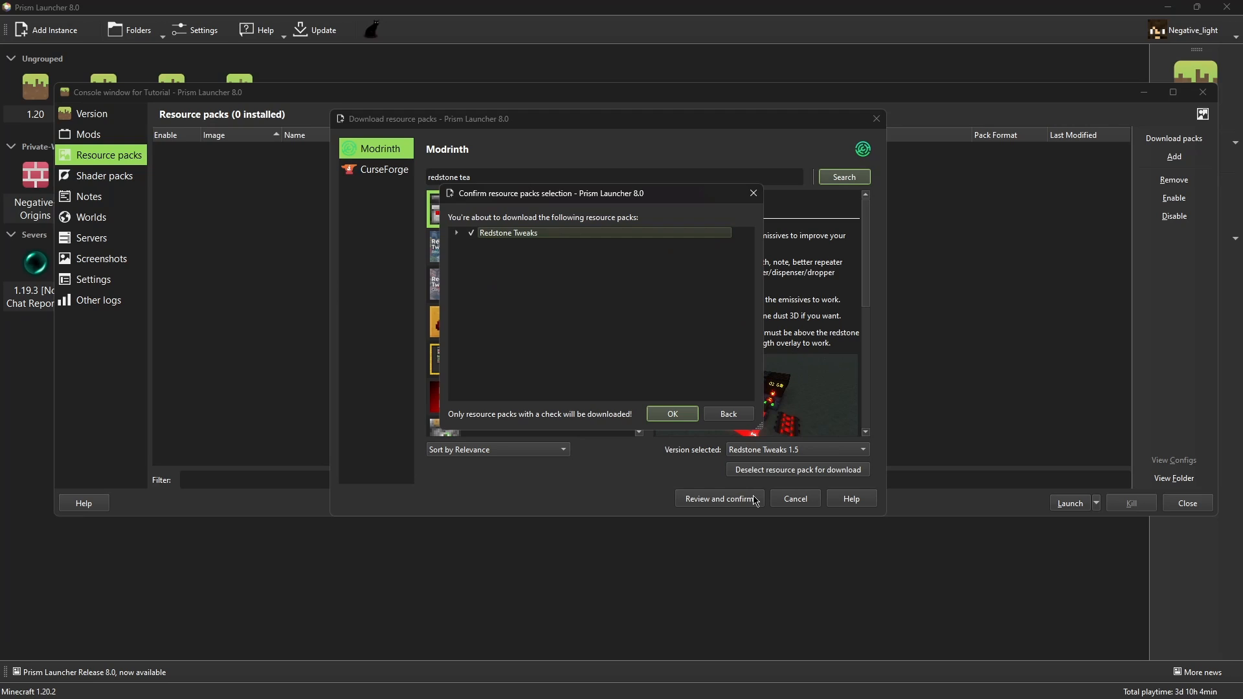
left_click(674, 414)
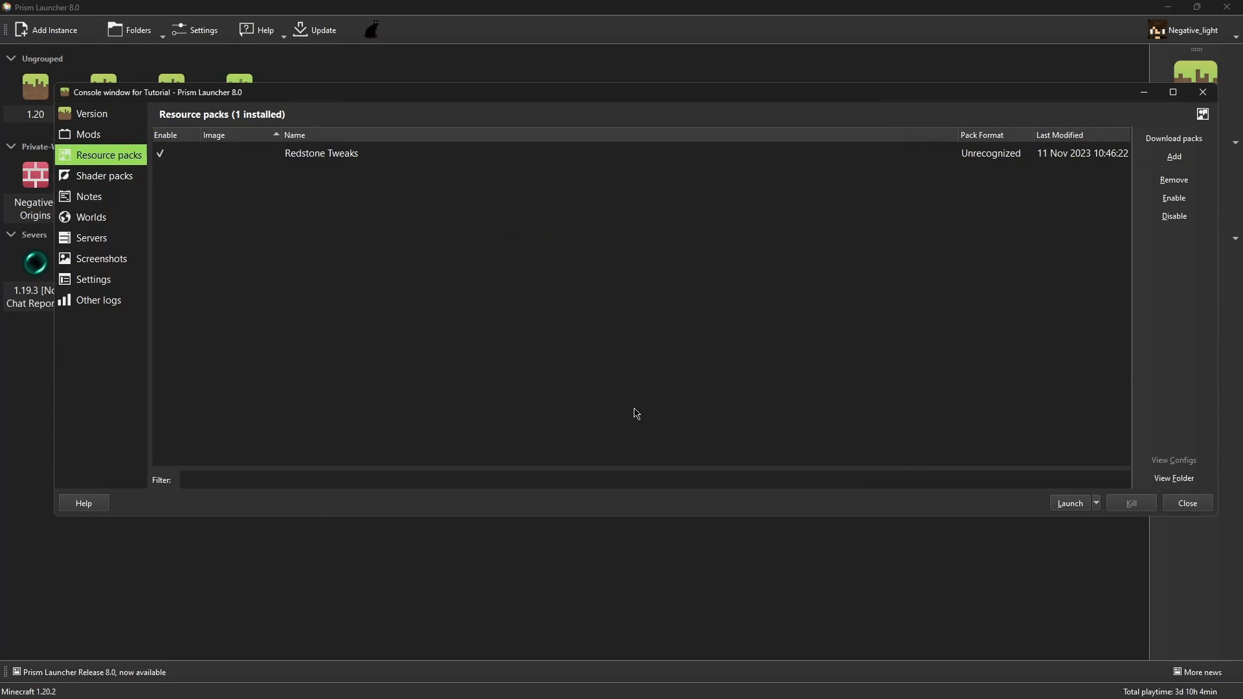
left_click(1069, 505)
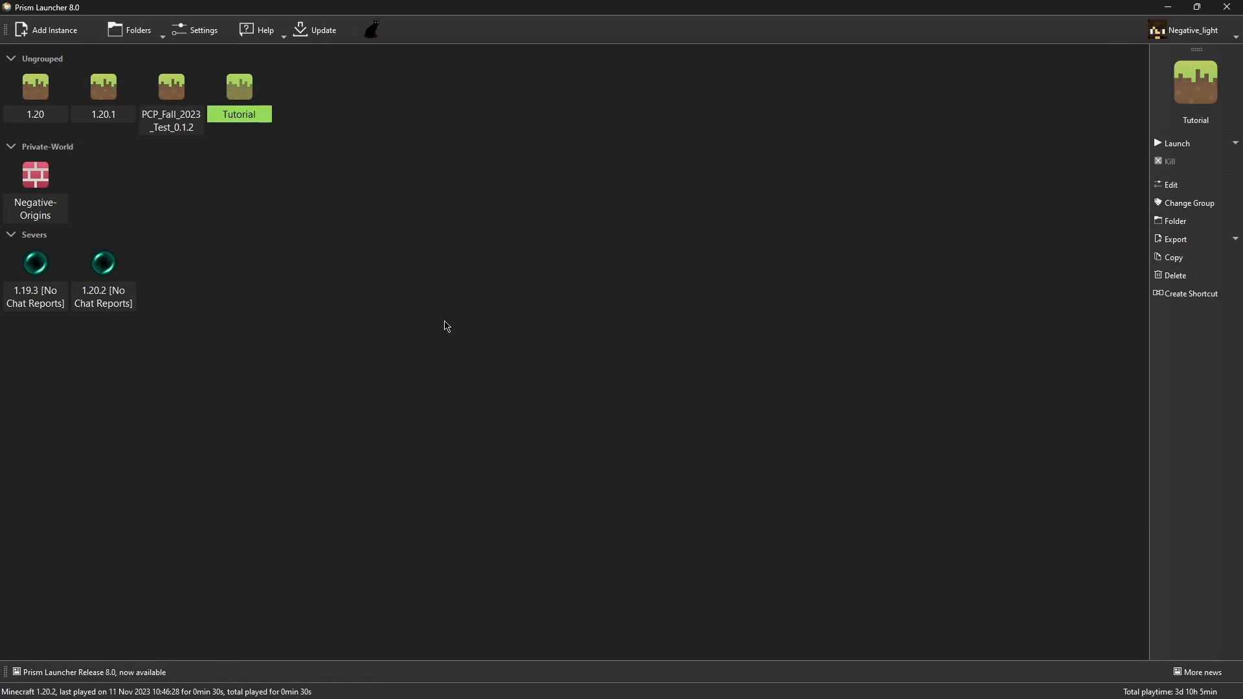
- Change the Tutorial instance's icon to KERBAL, after checking the option to add a custom icon file
right_click(237, 88)
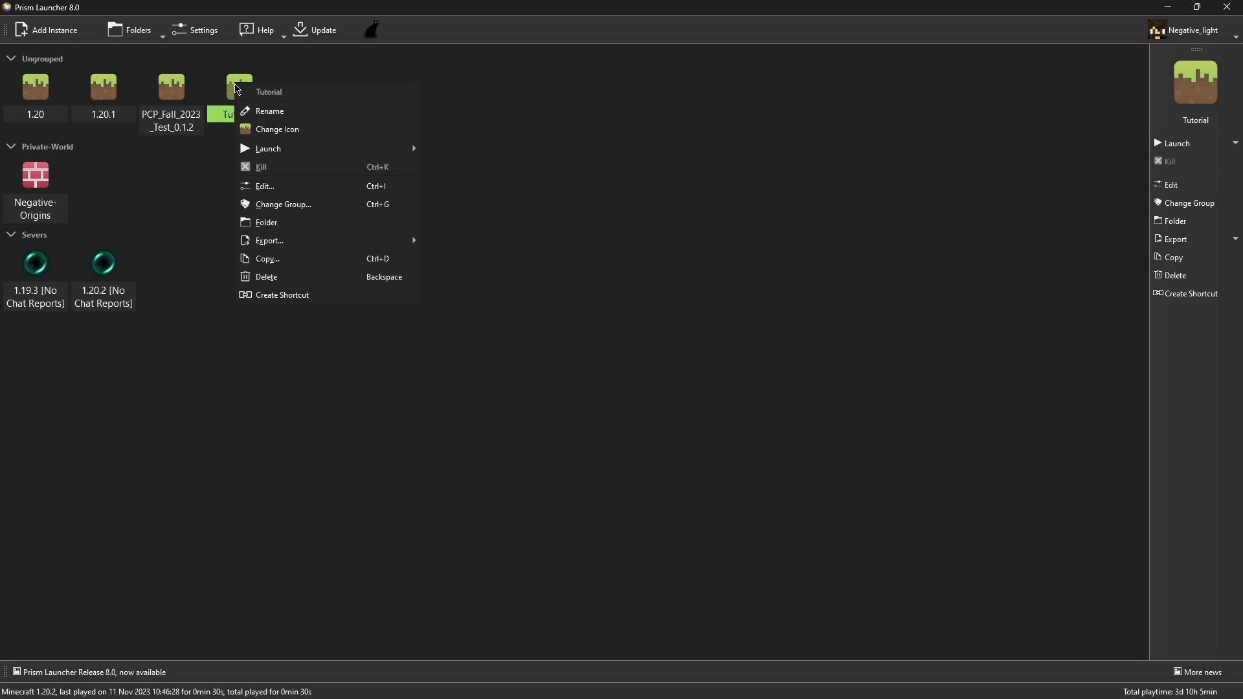
left_click(283, 130)
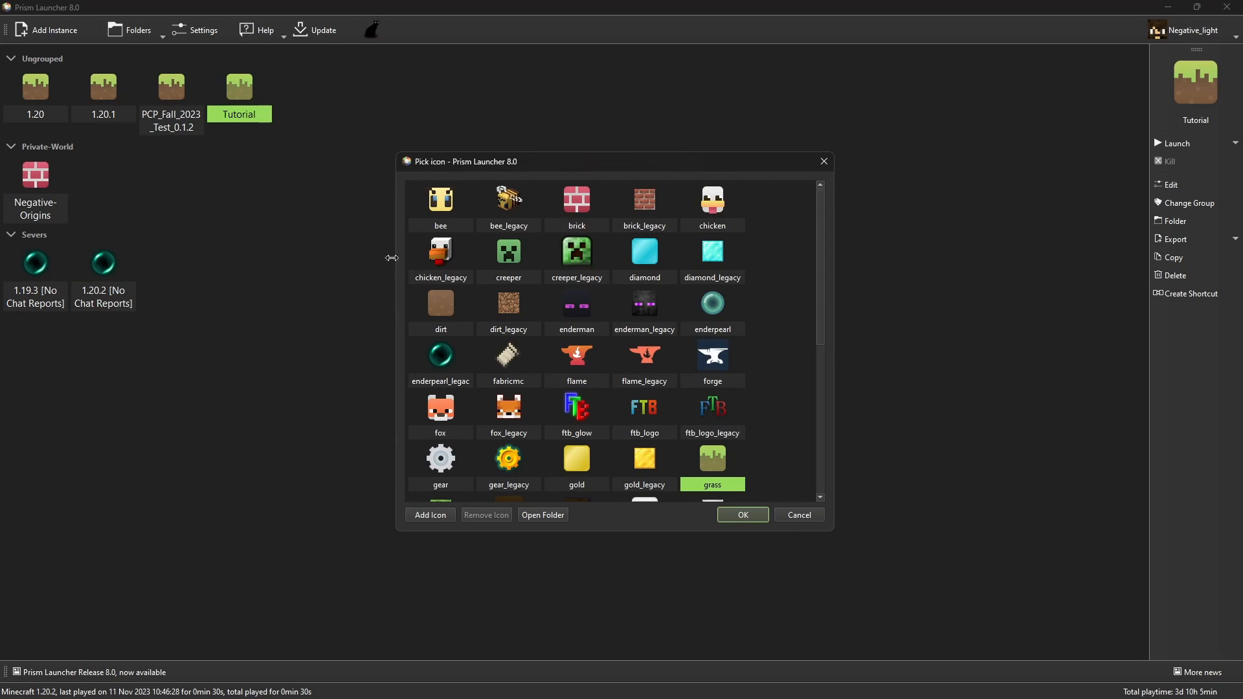
scroll(560, 306, "down", 5)
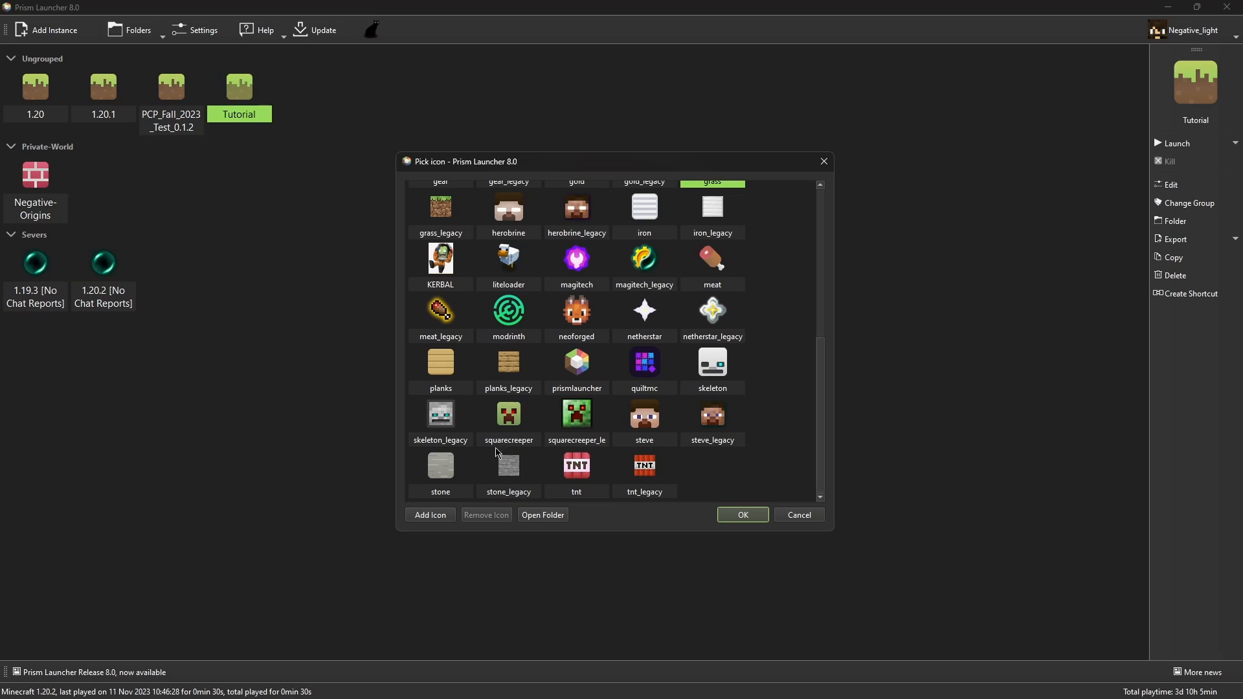
left_click(439, 516)
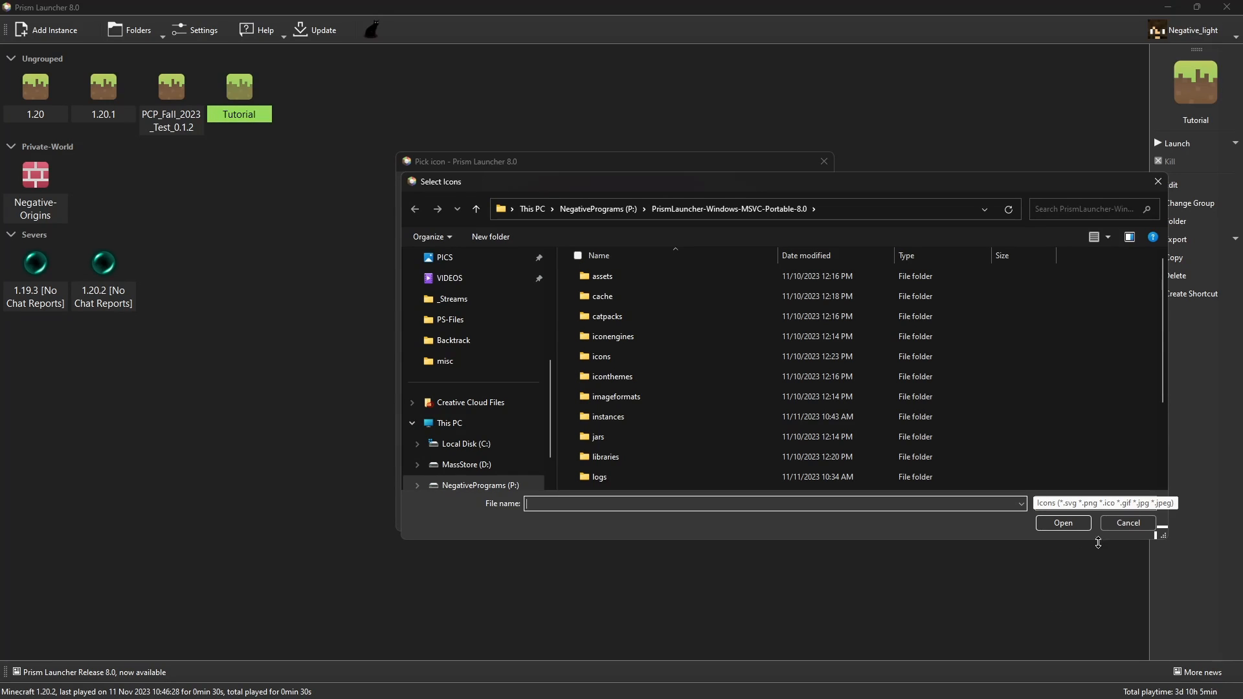
left_click(1127, 523)
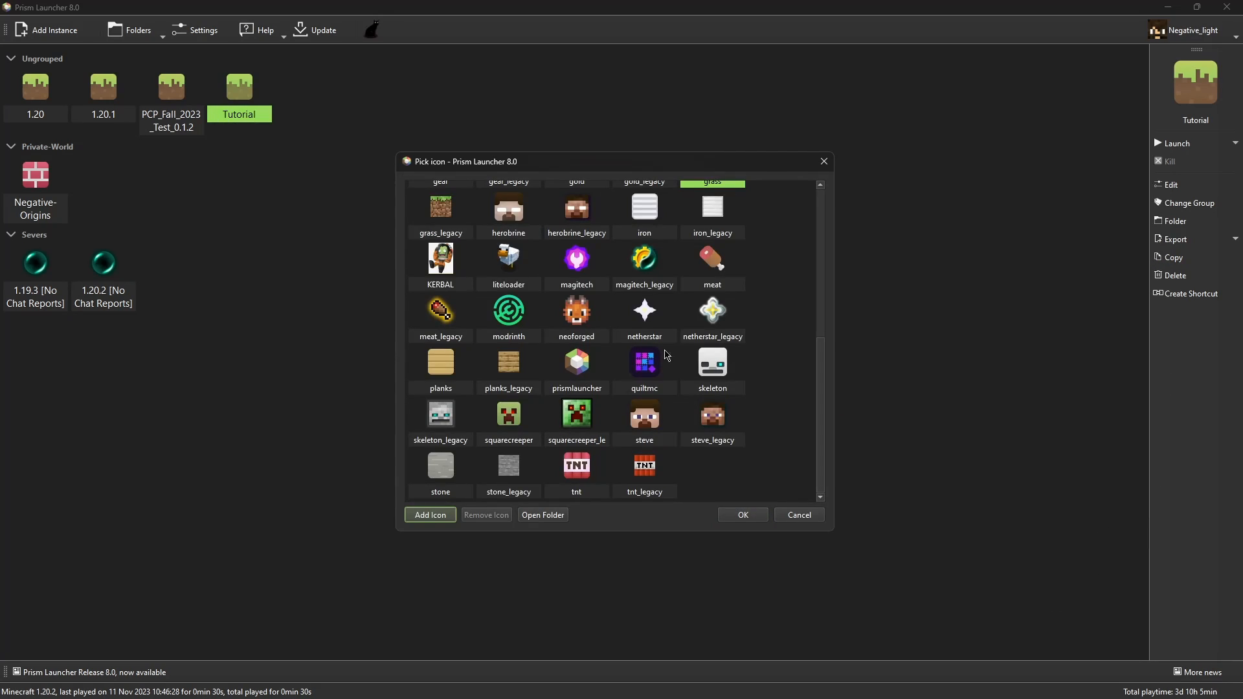
left_click(424, 277)
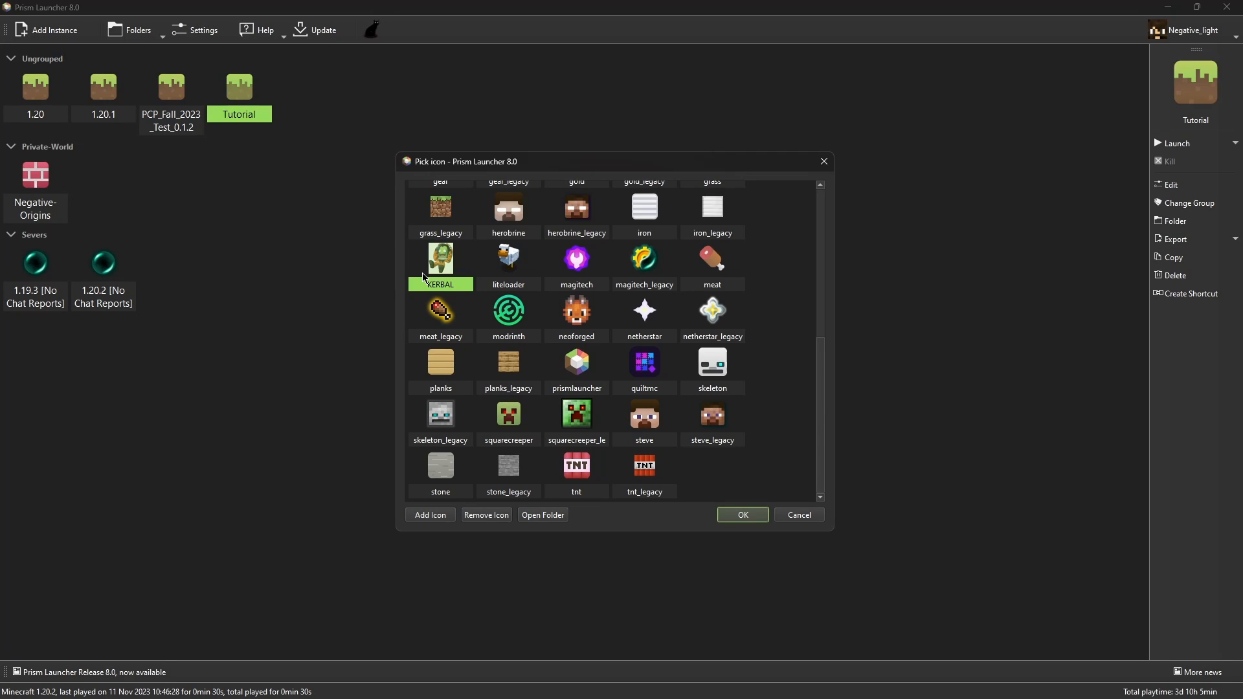
left_click(749, 518)
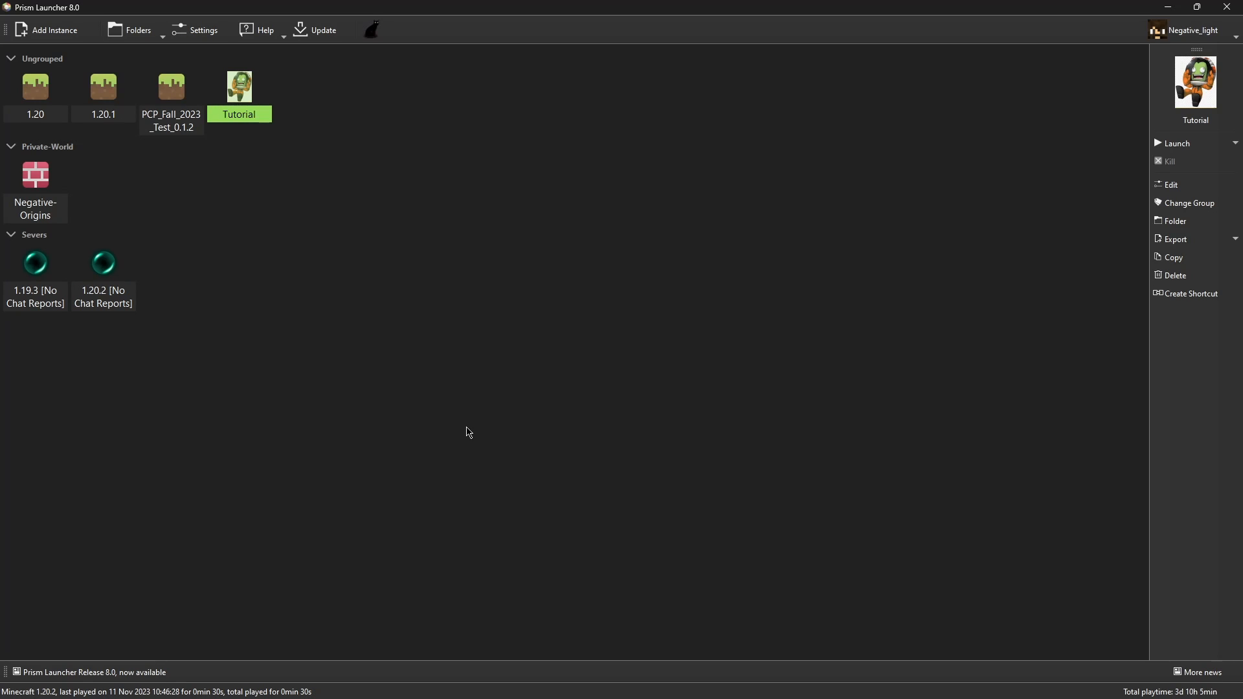
- Start exporting the Tutorial instance as a Modrinth (mrpack) pack and name the pack SuperPack
right_click(247, 99)
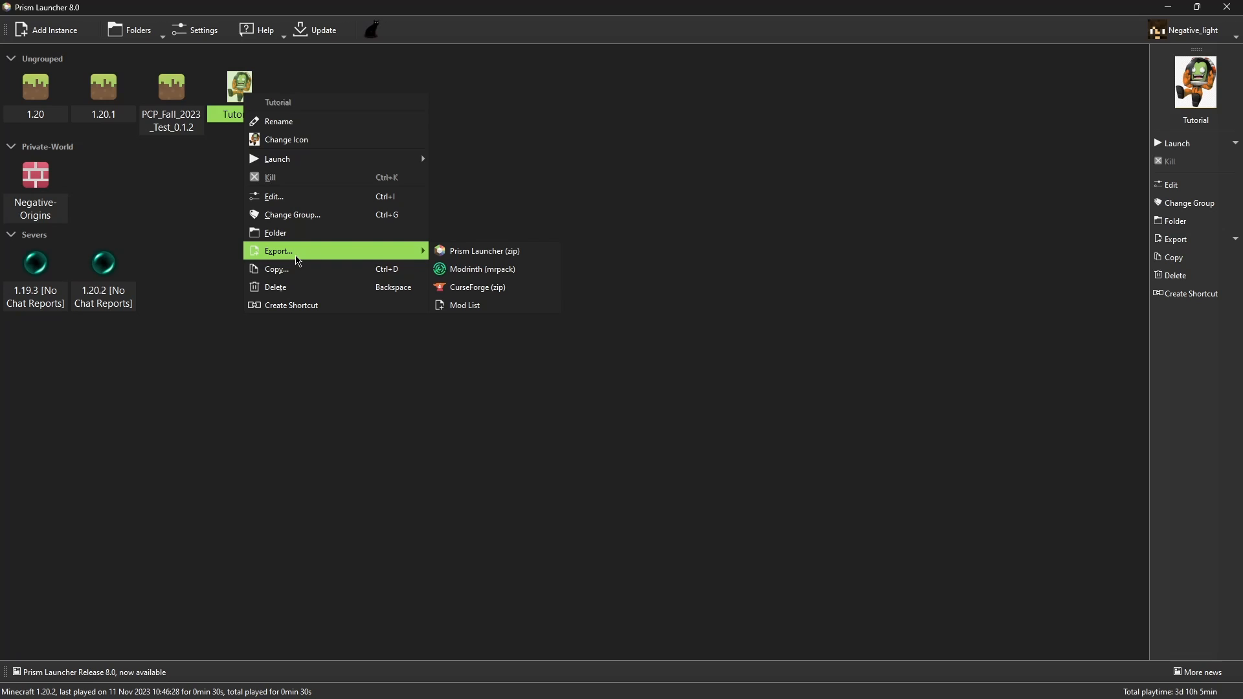
left_click(995, 260)
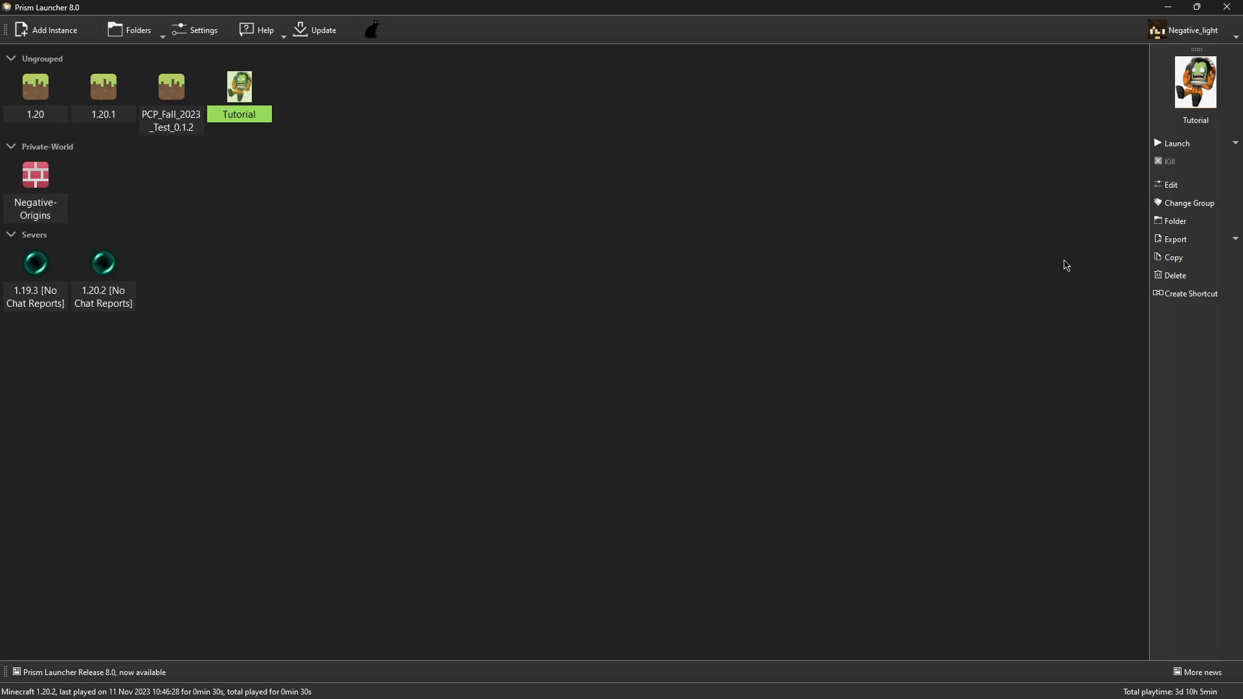
left_click(1236, 242)
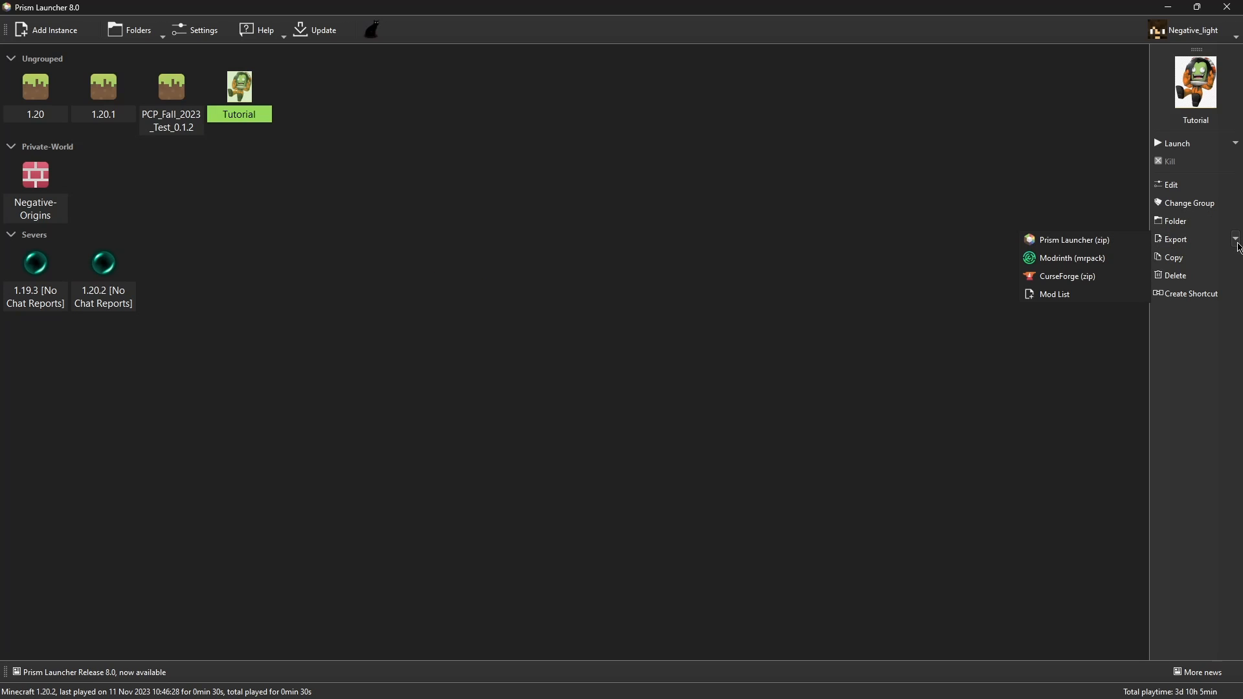
left_click(1091, 259)
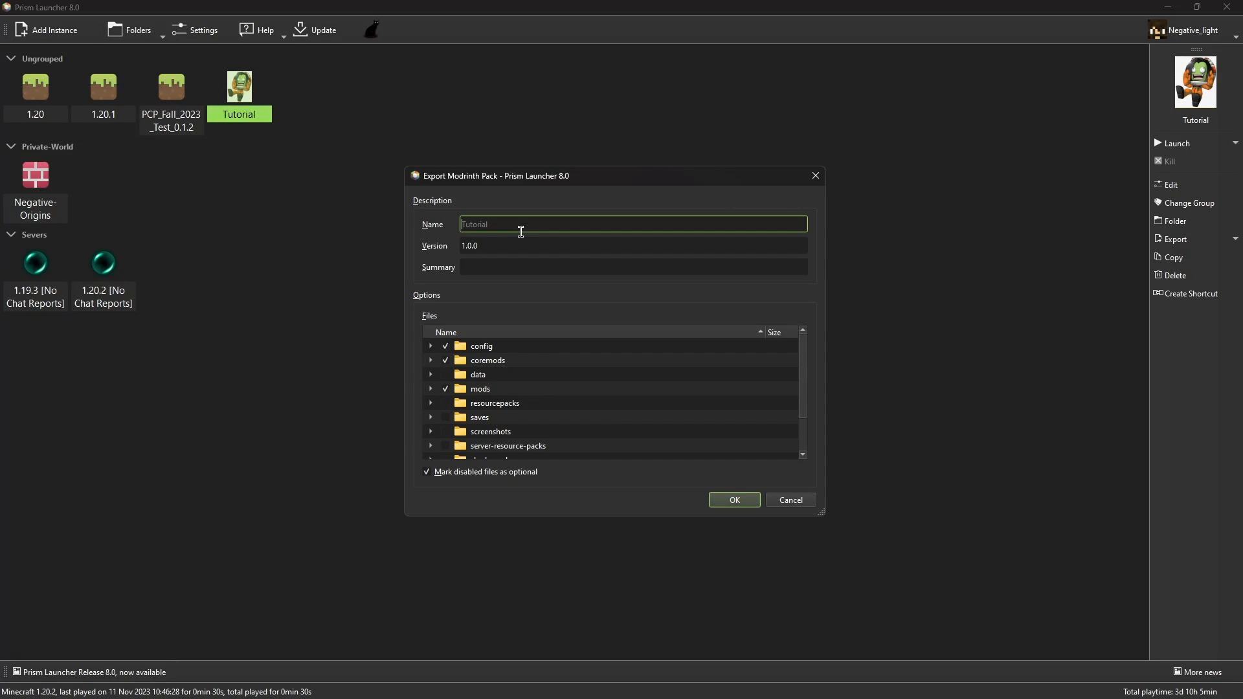
type("SuperPack")
left_click(529, 252)
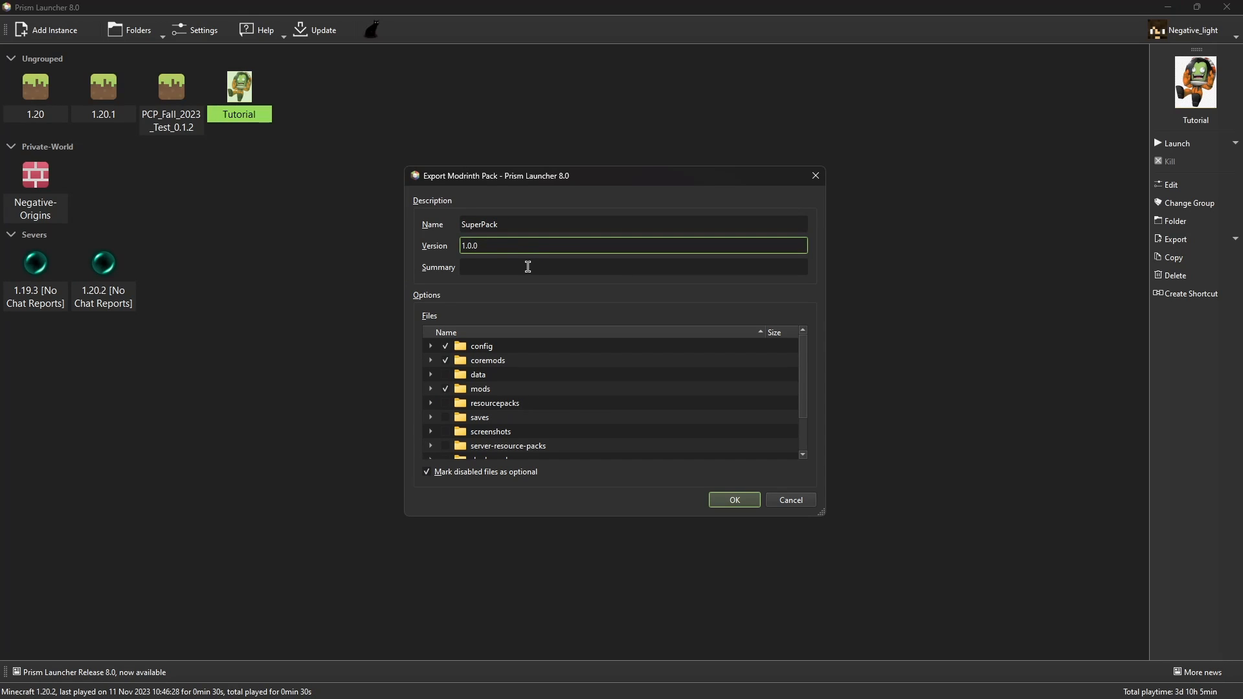
left_click(532, 267)
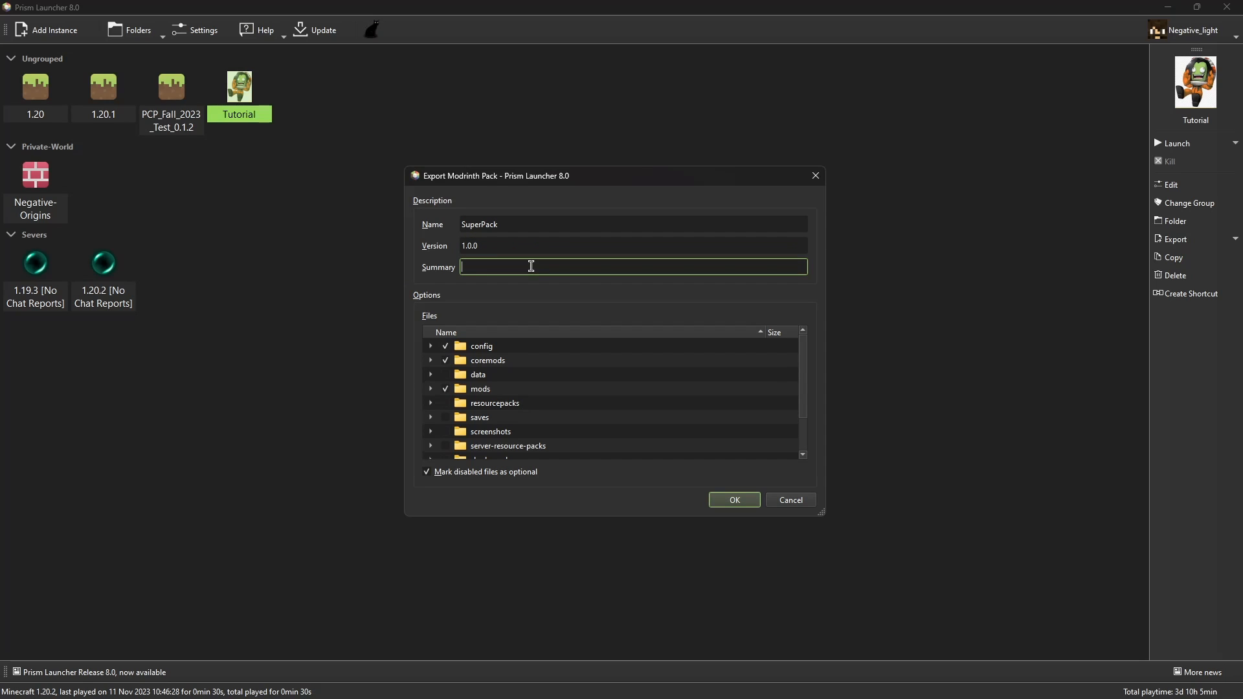
- Exclude the config folder from the Modrinth pack, review the other folders including mods and saves, and confirm the export
left_click(446, 346)
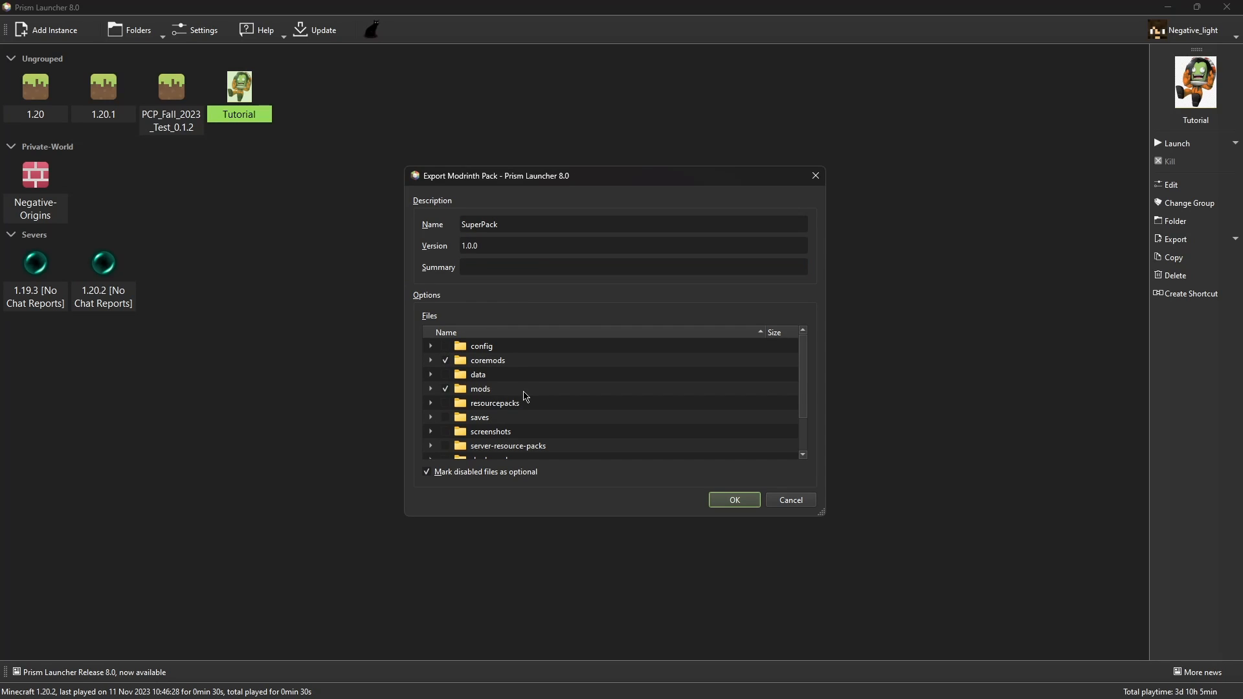
scroll(524, 397, "down", 2)
scroll(524, 396, "up", 2)
left_click(496, 362)
left_click(498, 392)
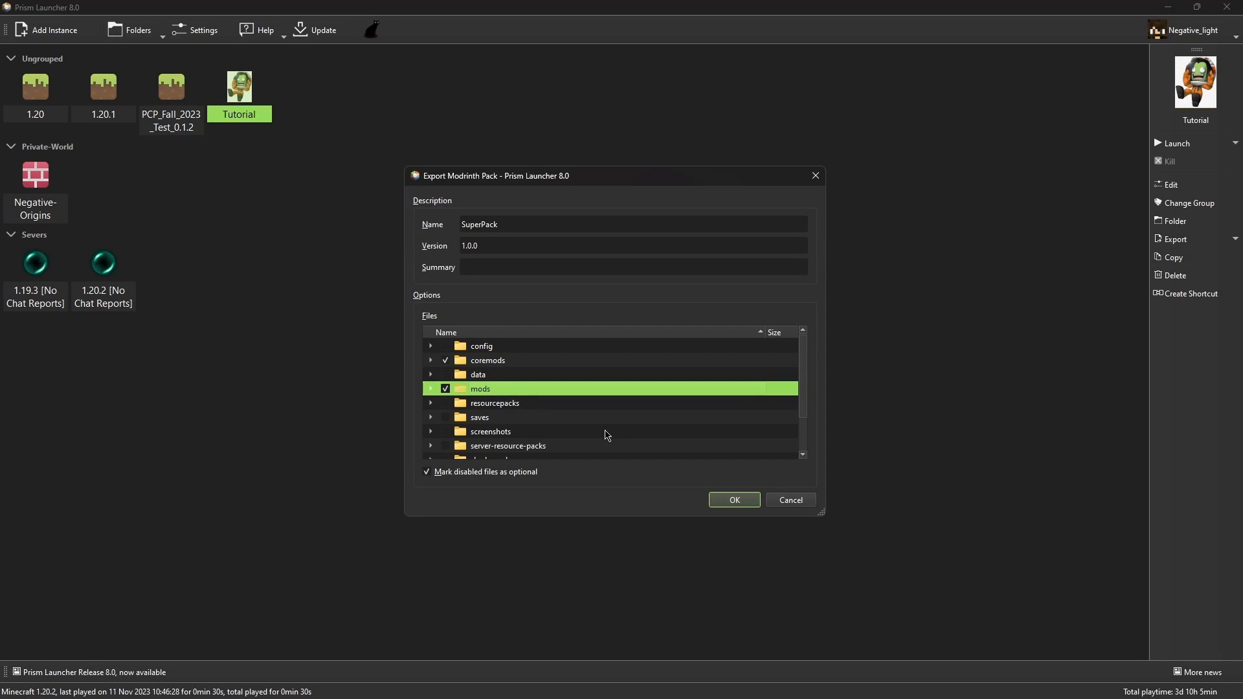
scroll(605, 426, "down", 1)
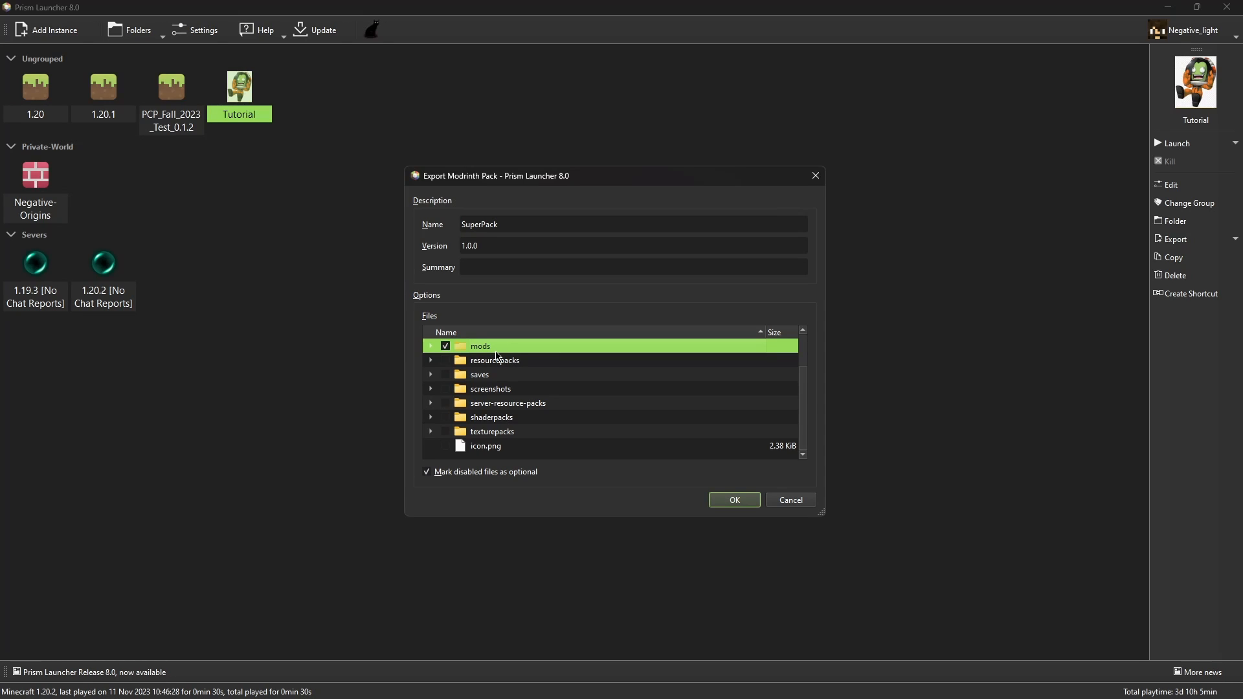
left_click(495, 389)
left_click(495, 380)
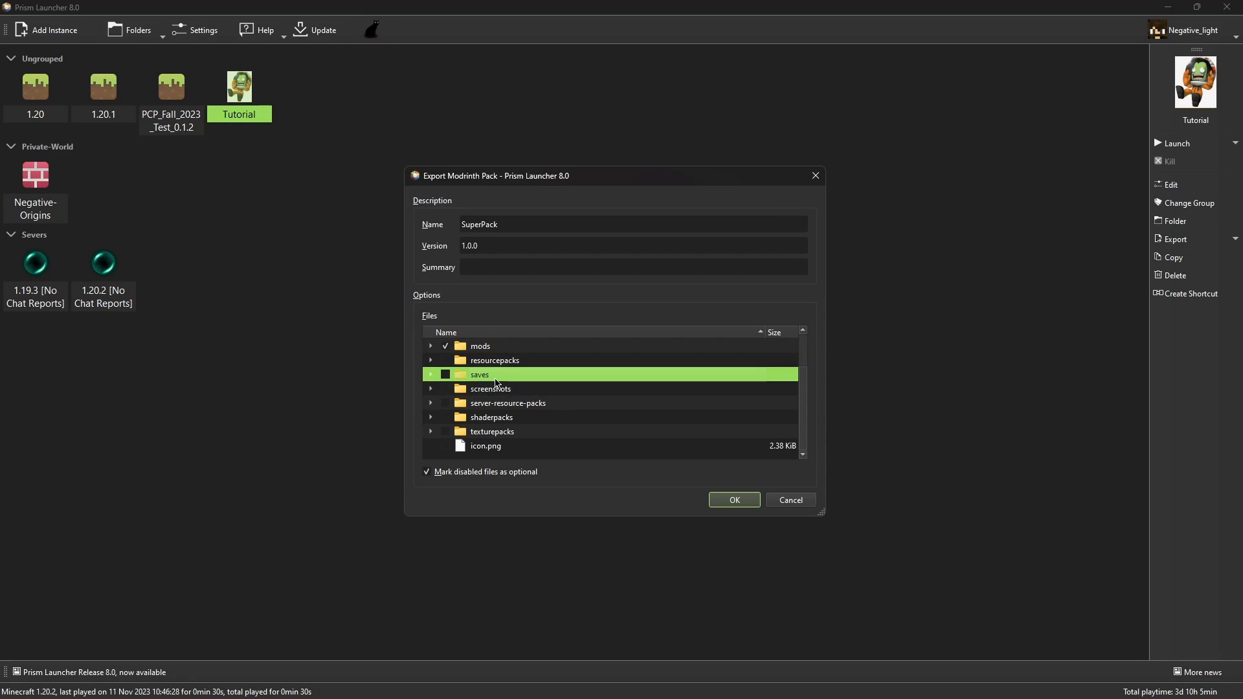
left_click(431, 375)
key("Return")
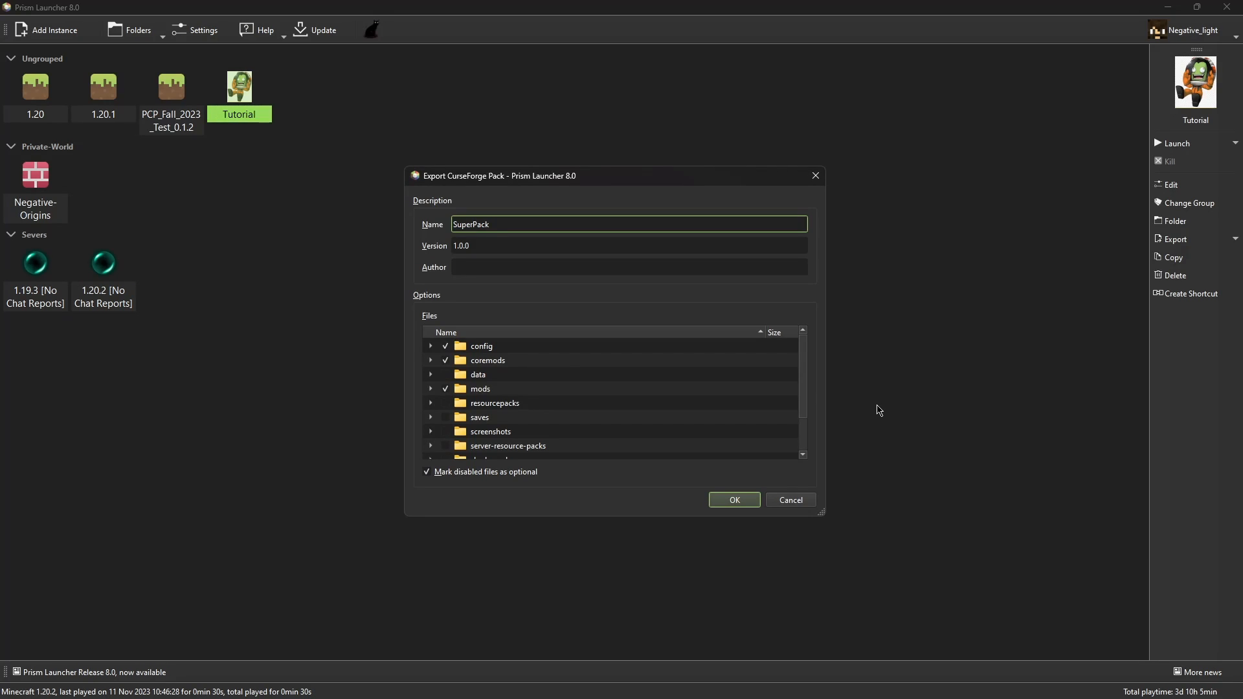
- Exclude the config folder from the CurseForge export of SuperPack and confirm the export
scroll(576, 414, "down", 1)
scroll(573, 411, "up", 1)
left_click(446, 360)
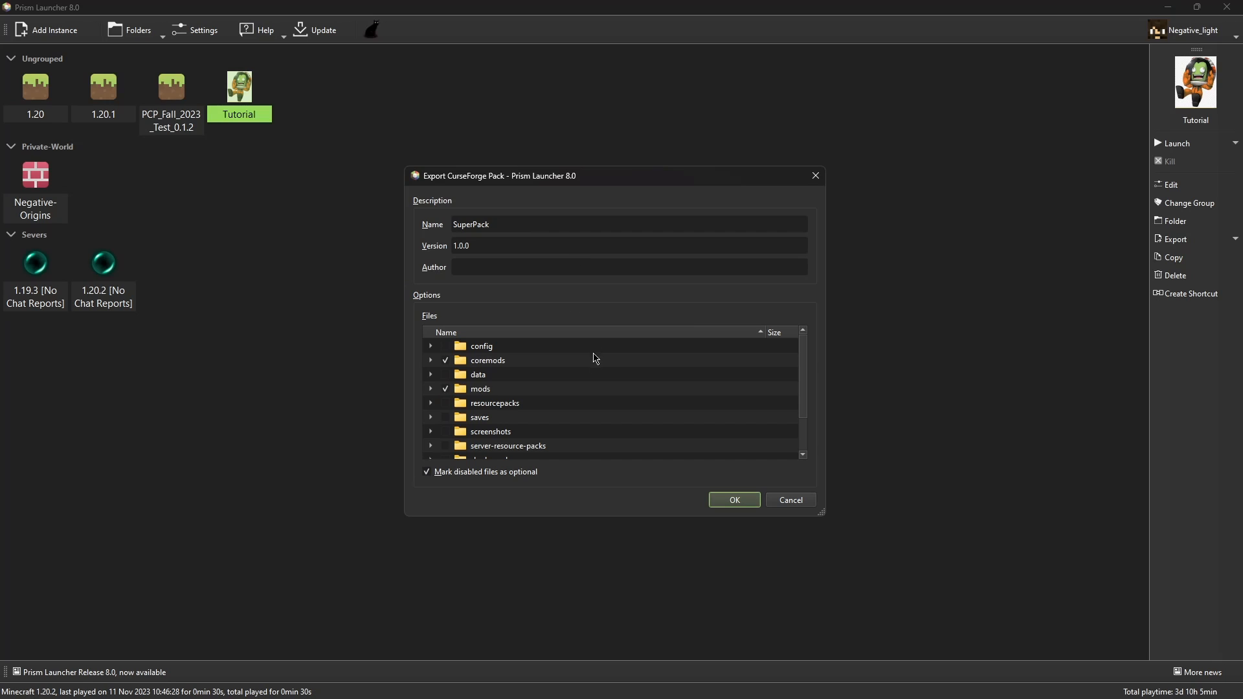
key("Return")
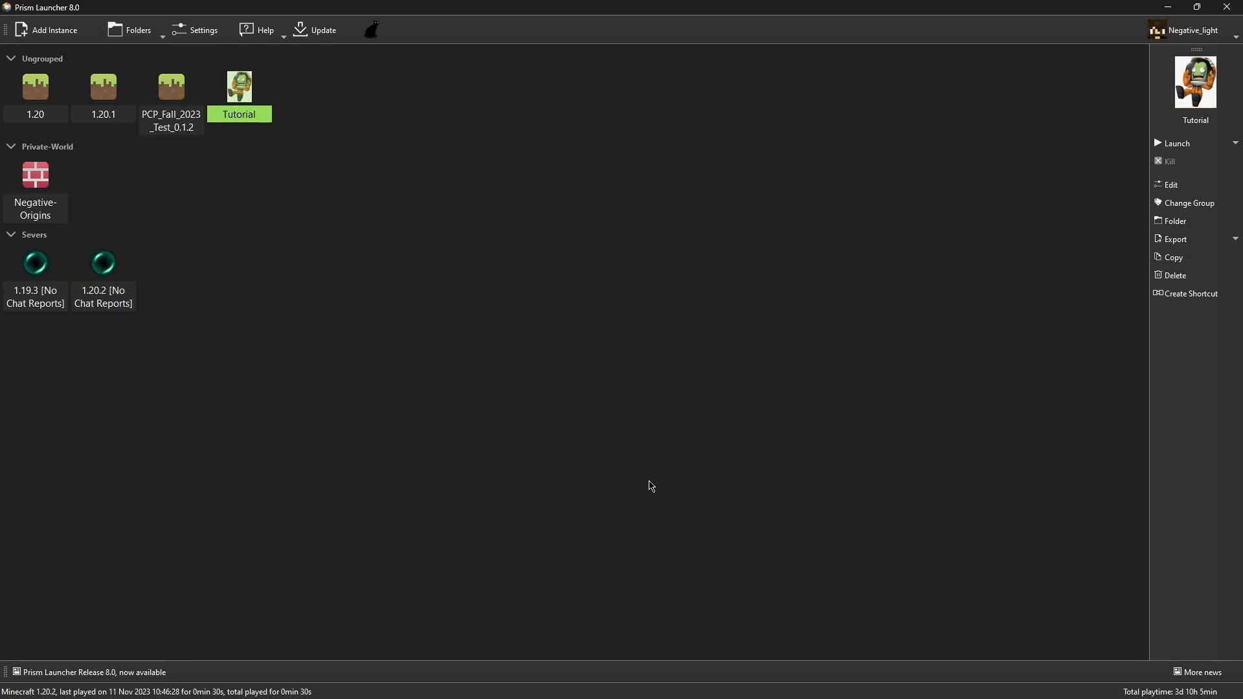